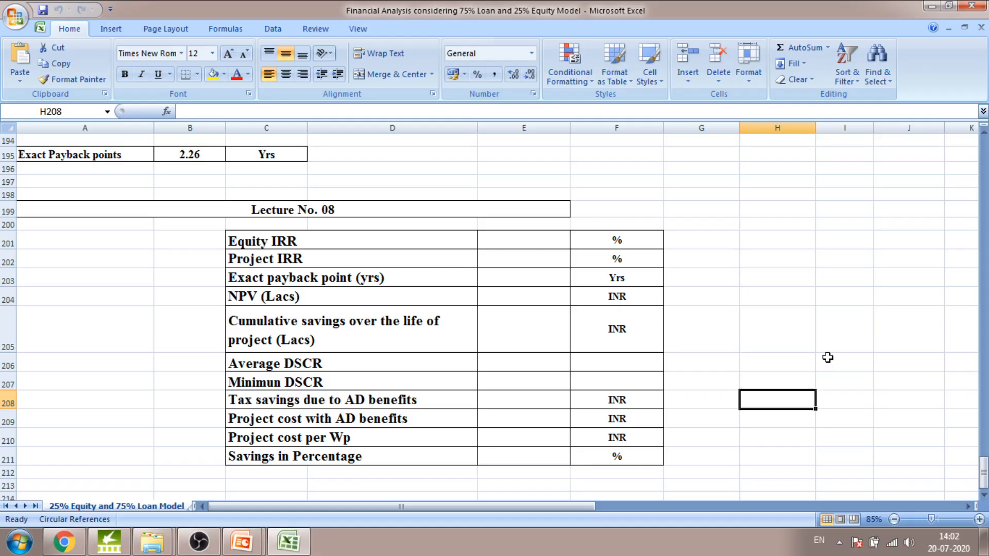
Link the Equity IRR value in summary cell E201 to the post-tax equity IRR result in B180
scroll(846, 327, down, 1)
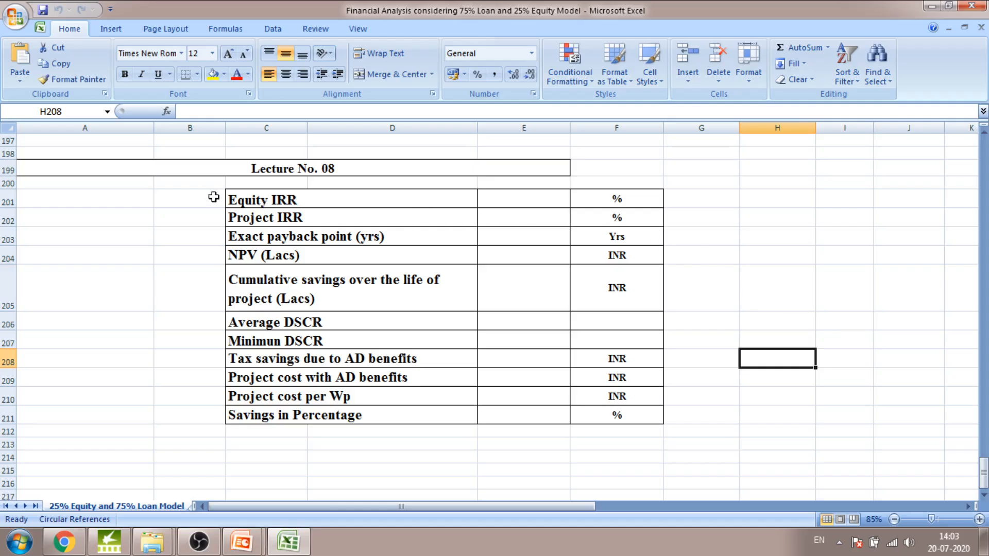
click(539, 200)
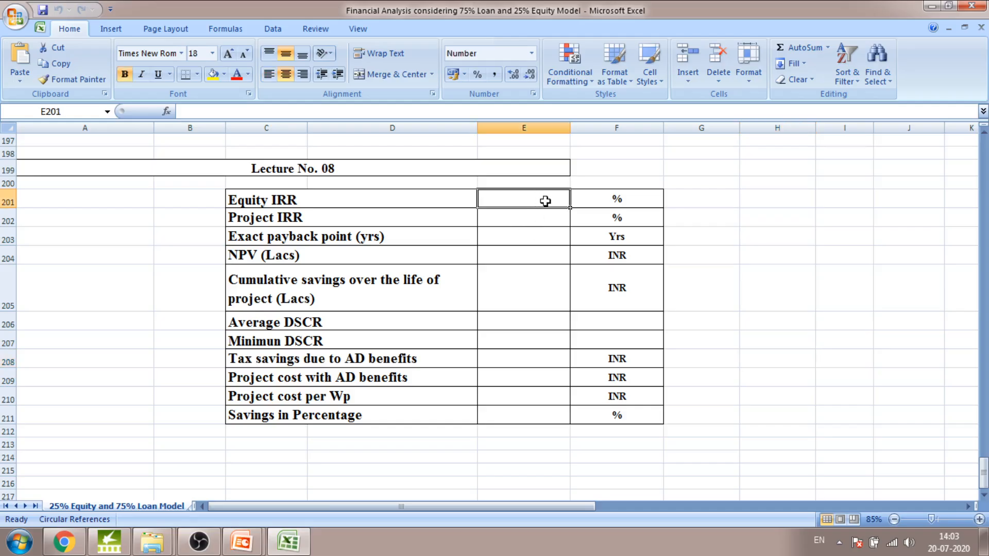
text(=)
scroll(342, 318, up, 5)
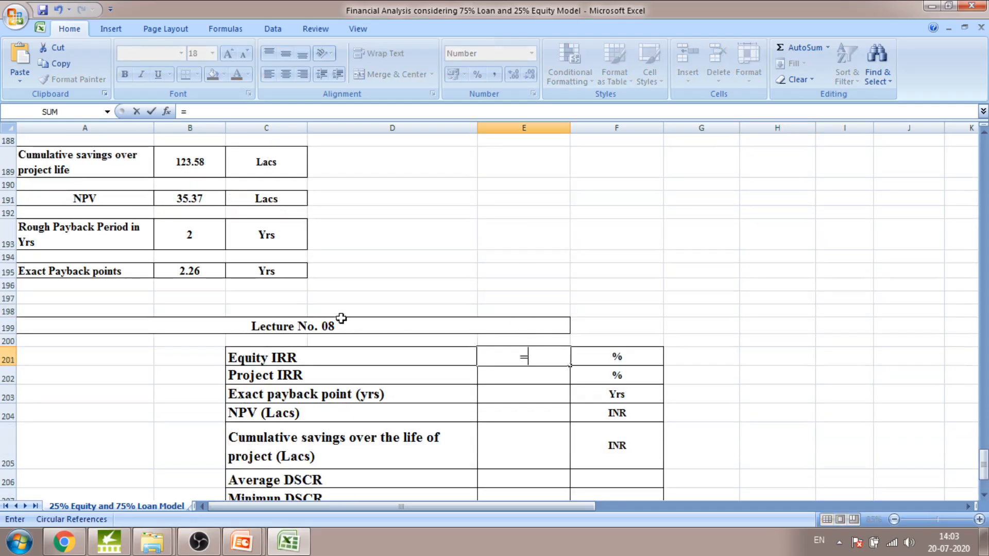
scroll(319, 310, up, 2)
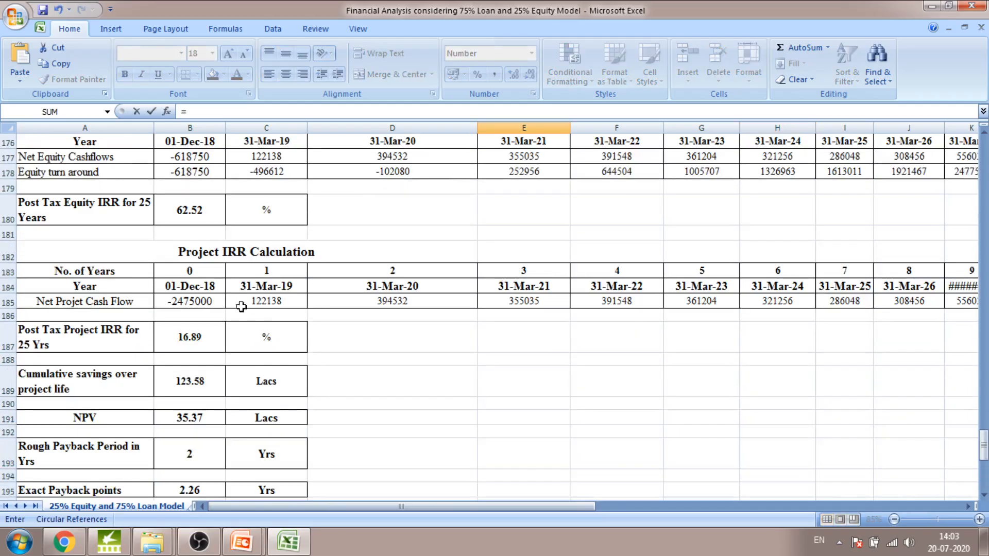
click(204, 215)
scroll(512, 383, down, 4)
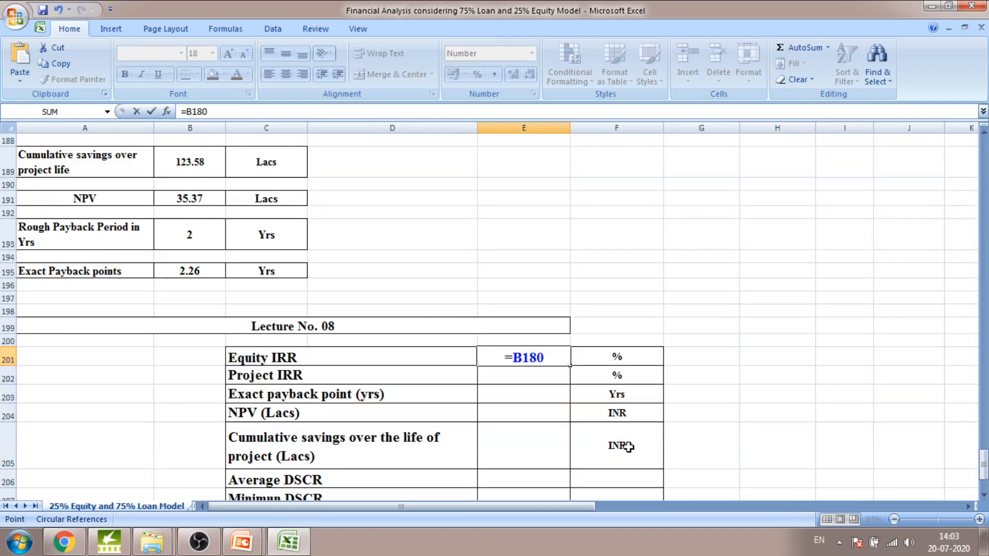
key(Return)
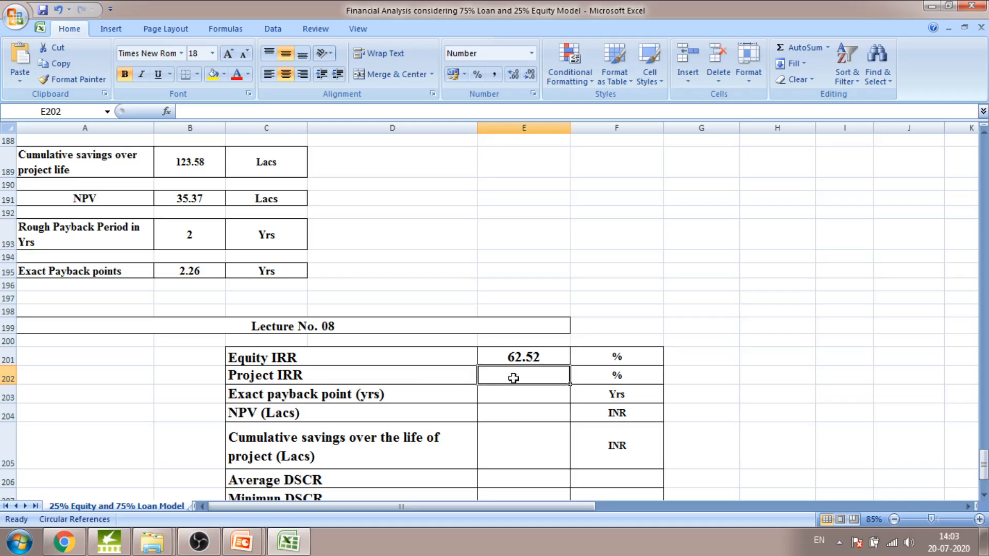
Link the Project IRR value in E202 to the post-tax project IRR result in B187
text(=)
scroll(324, 423, up, 3)
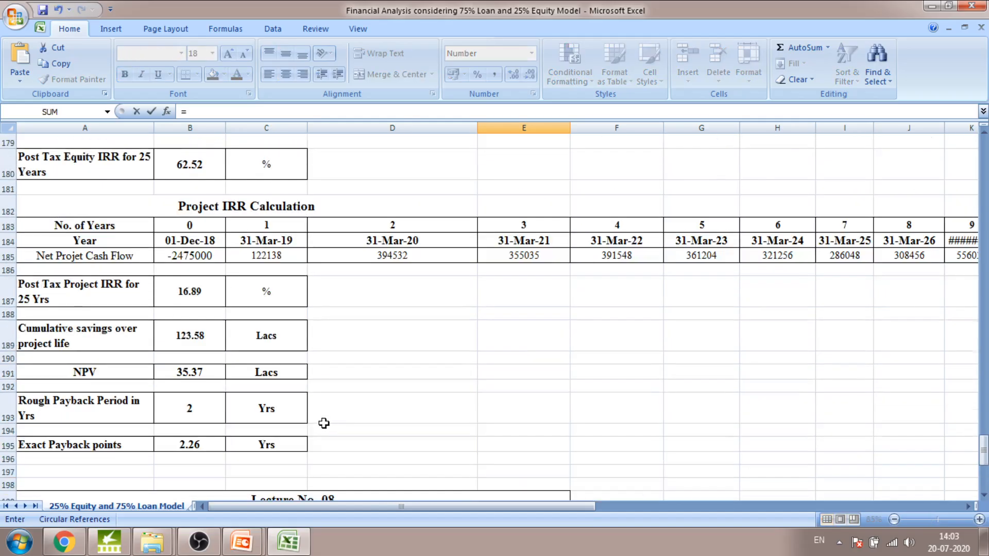
scroll(324, 424, up, 1)
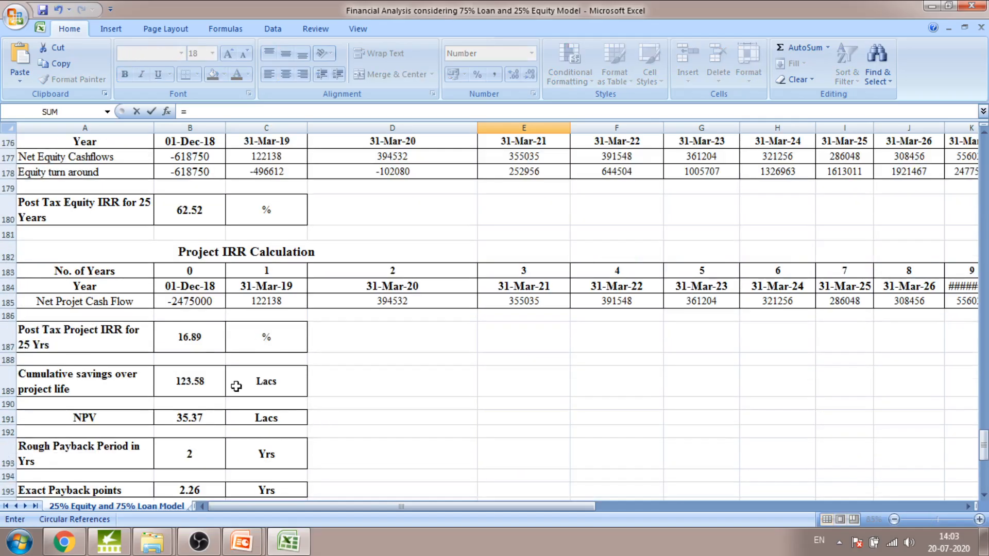
click(205, 345)
scroll(526, 477, down, 5)
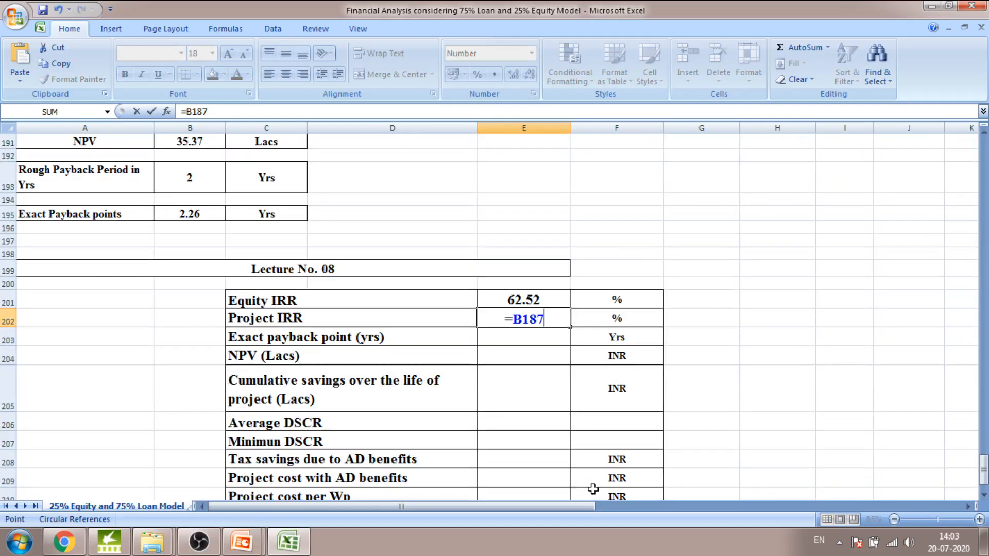
key(Return)
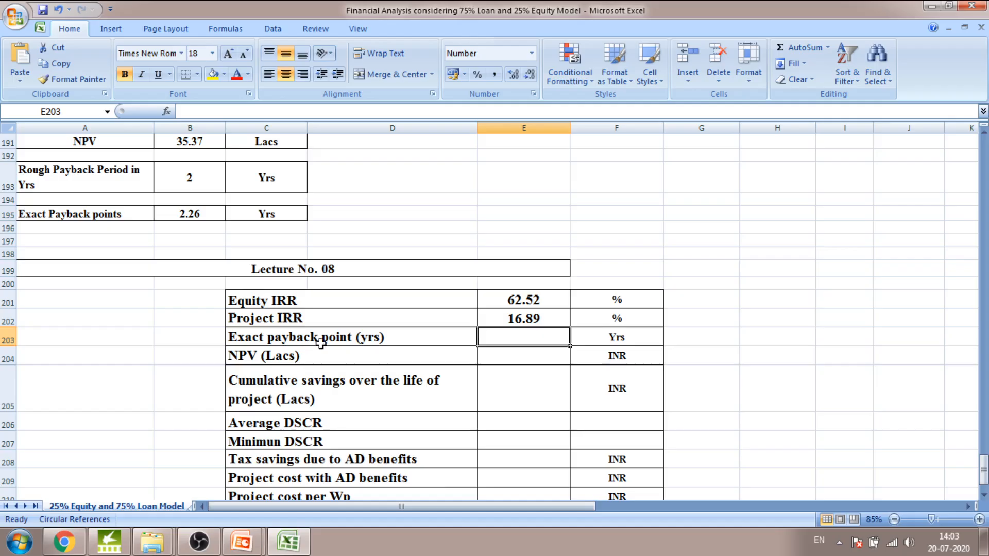
Fill the exact payback point in E203 with a reference to the exact payback result in B195
double_click(521, 340)
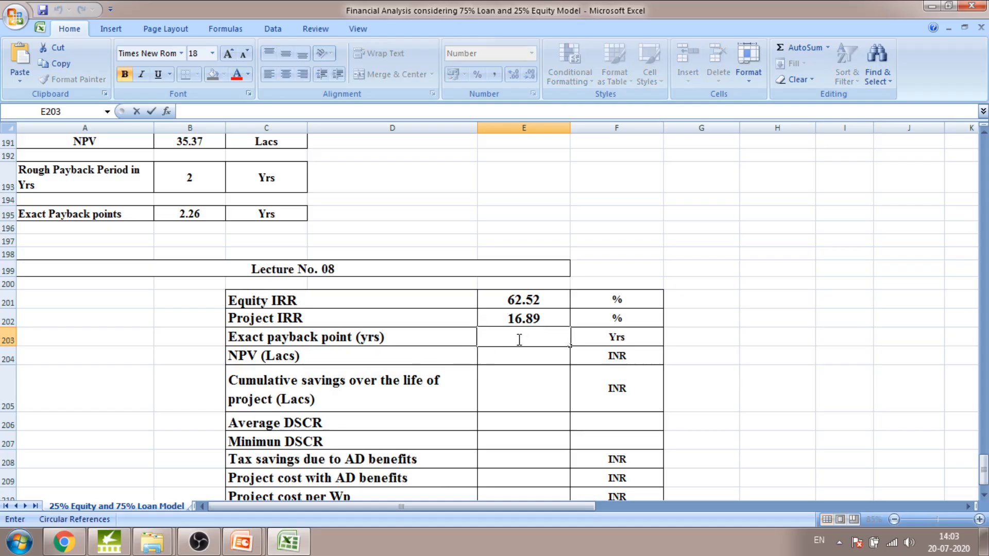
text(=)
scroll(218, 324, up, 2)
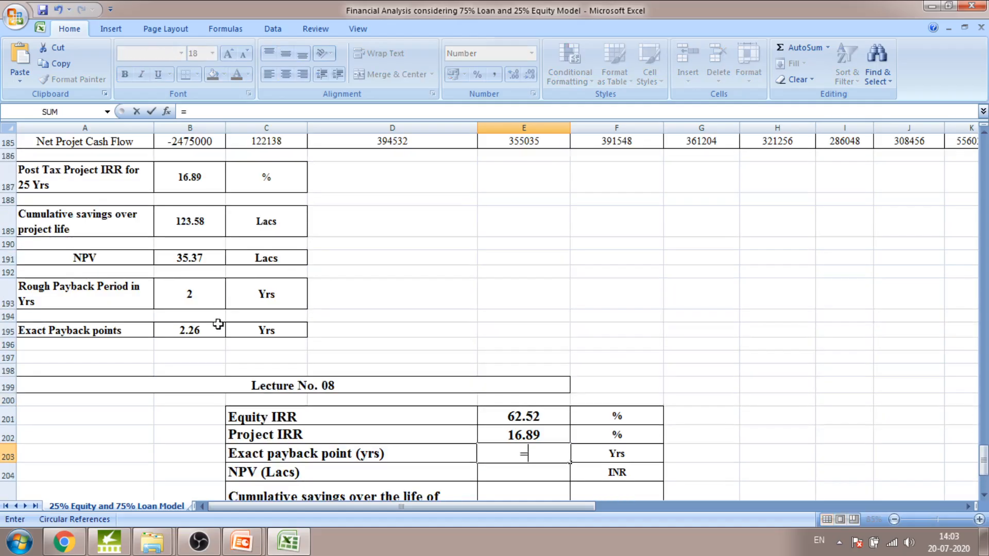
click(217, 329)
scroll(379, 402, down, 2)
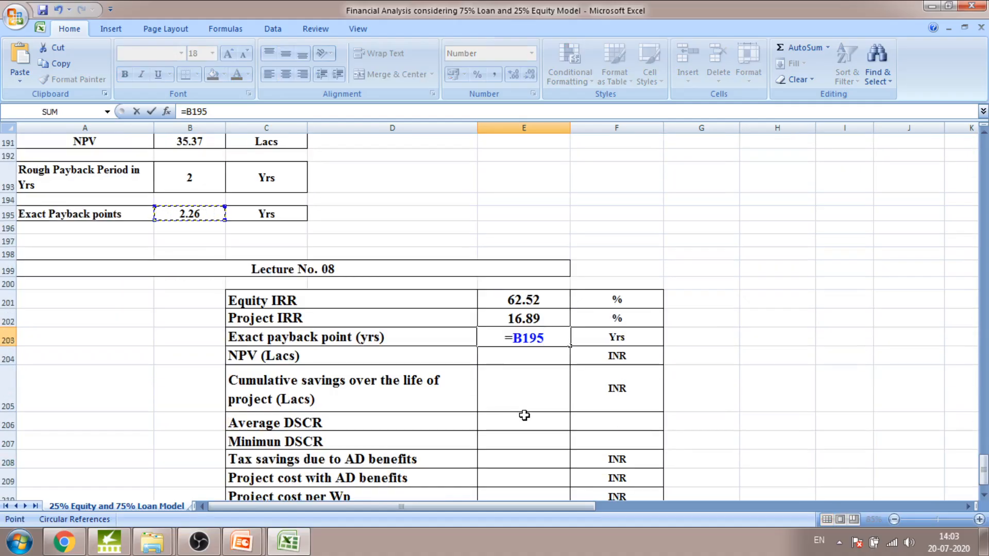
key(Return)
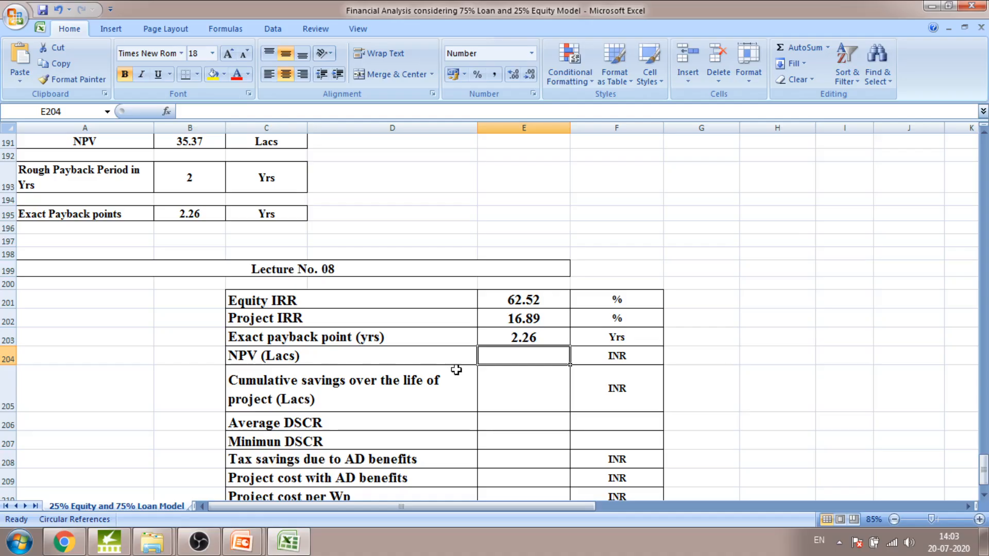
Fill the NPV (Lacs) value in E204 with a reference to the NPV result in B191
scroll(357, 388, up, 2)
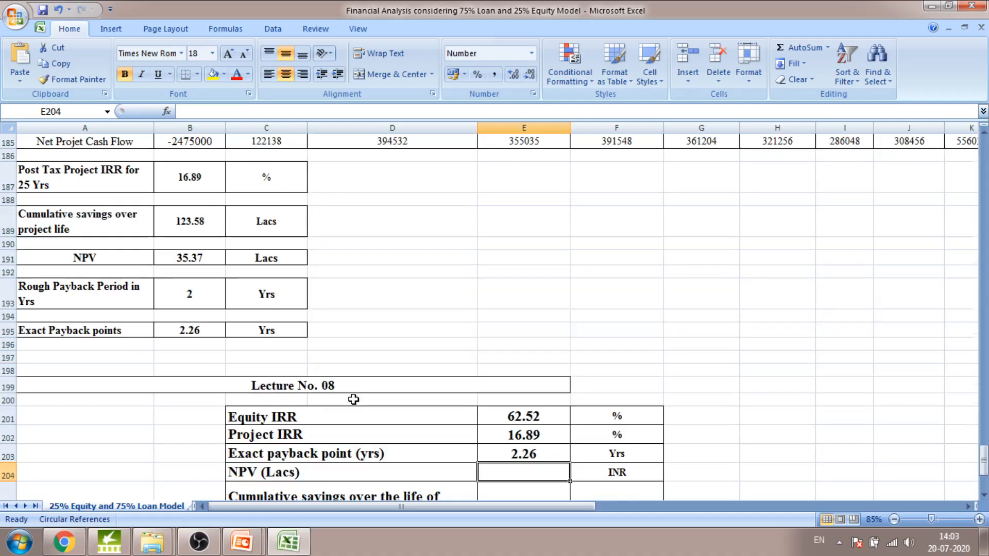
scroll(494, 432, down, 1)
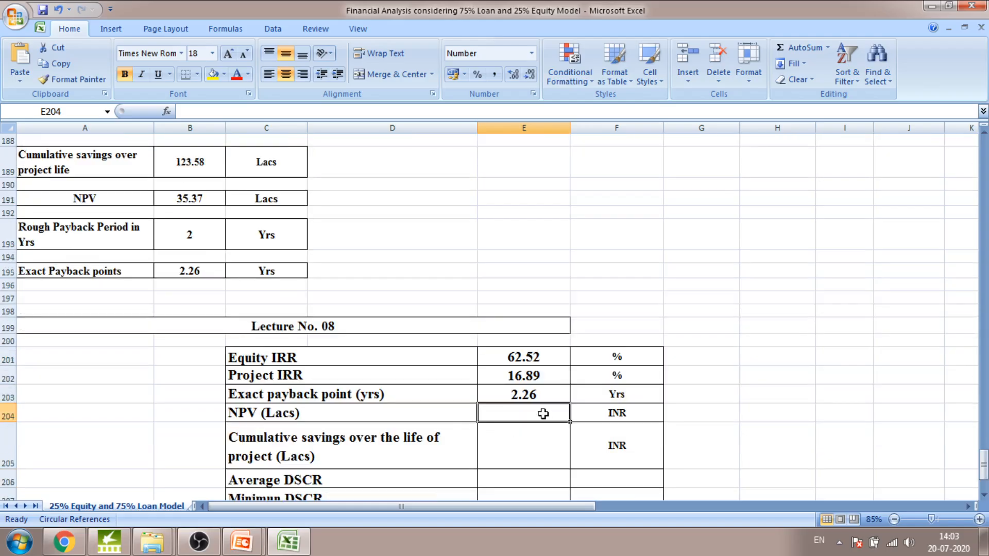
text(=)
scroll(491, 449, up, 2)
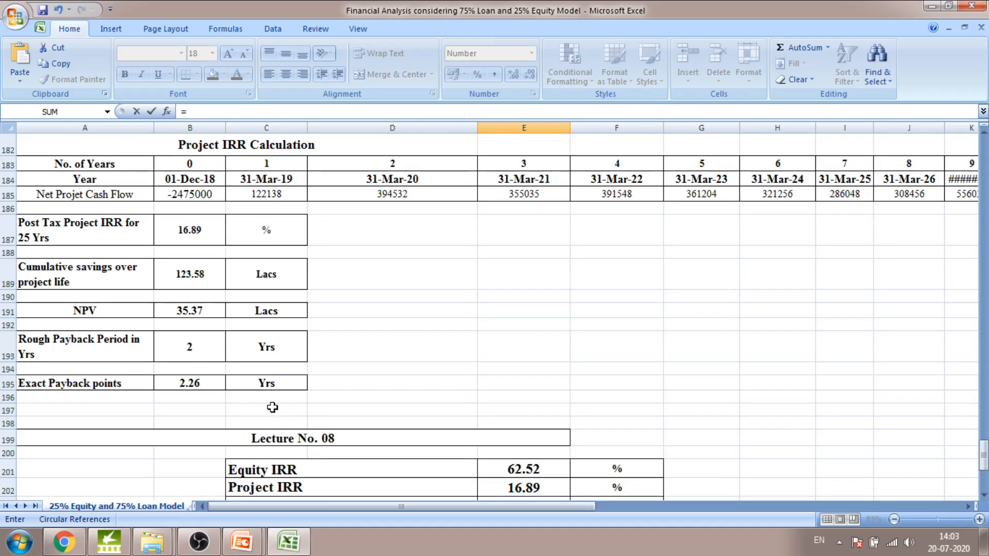
click(209, 312)
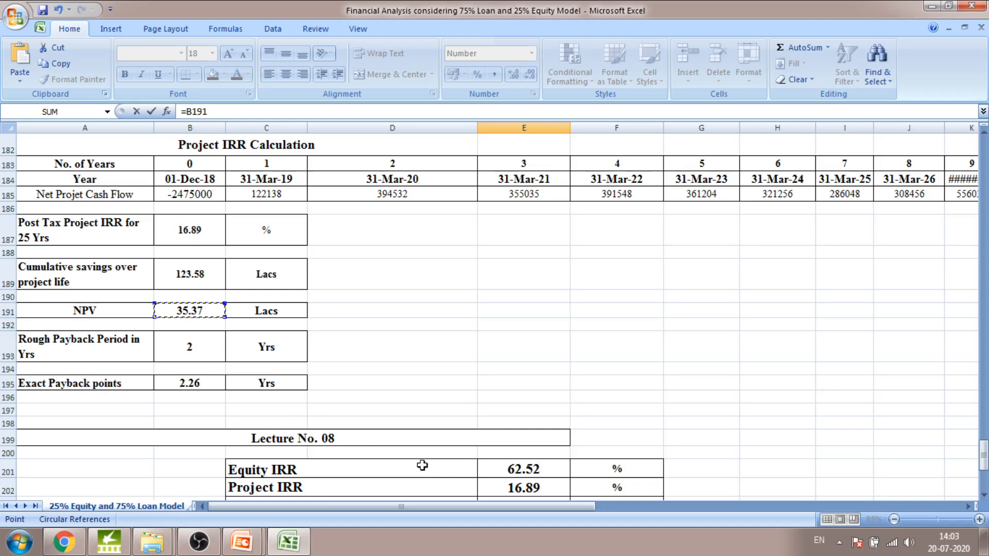
scroll(458, 476, down, 2)
key(Return)
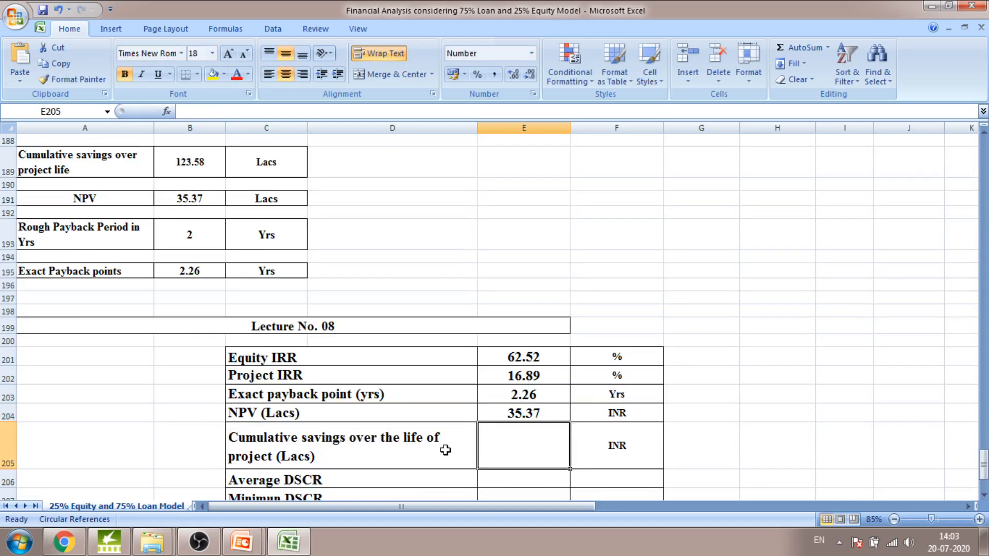
Link the cumulative savings over the life of the project in E205 to cell B189
text(=)
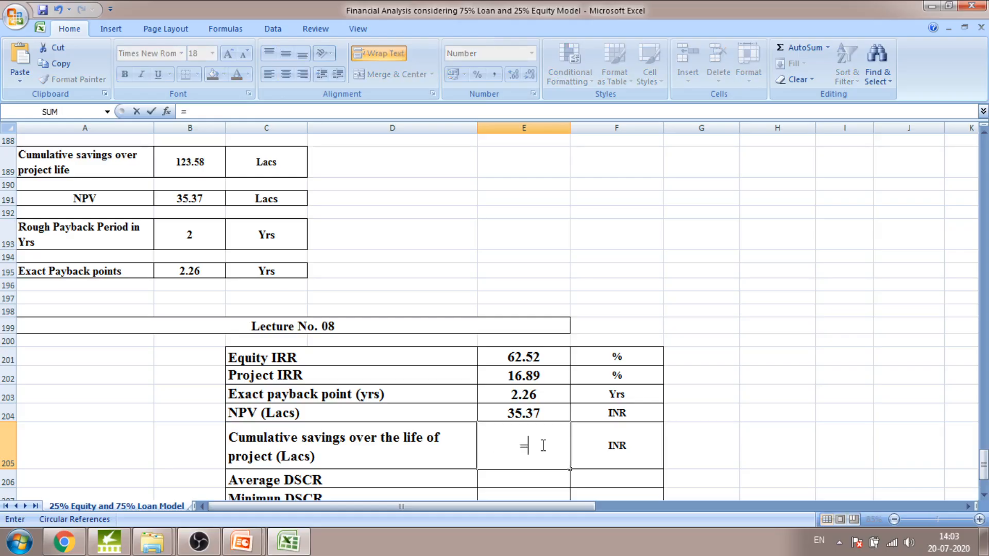
scroll(233, 342, up, 2)
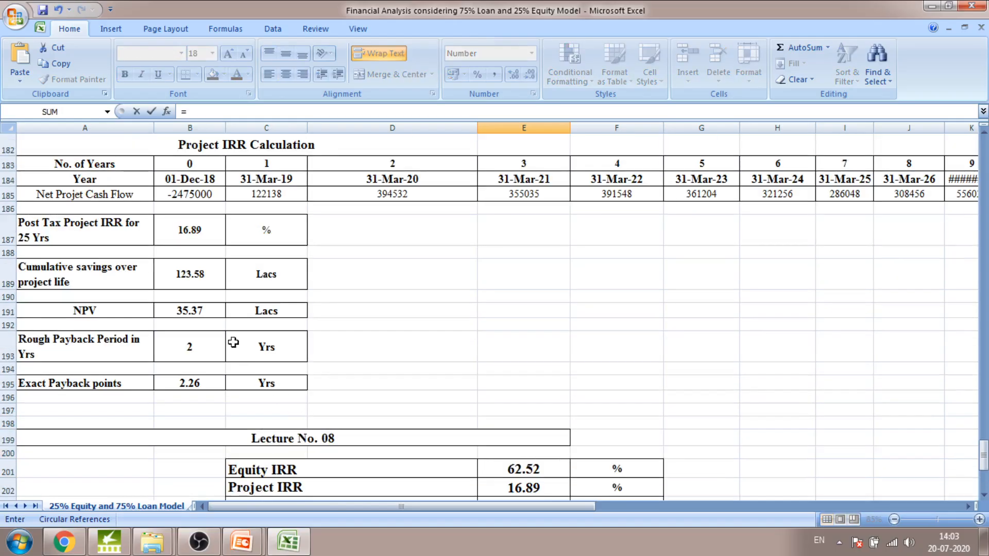
click(208, 277)
scroll(448, 426, down, 3)
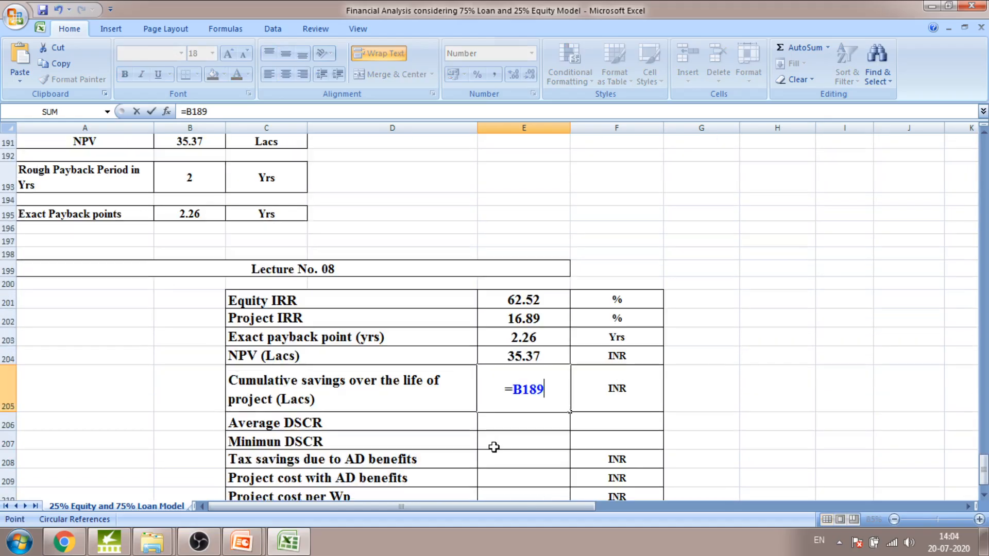
key(Return)
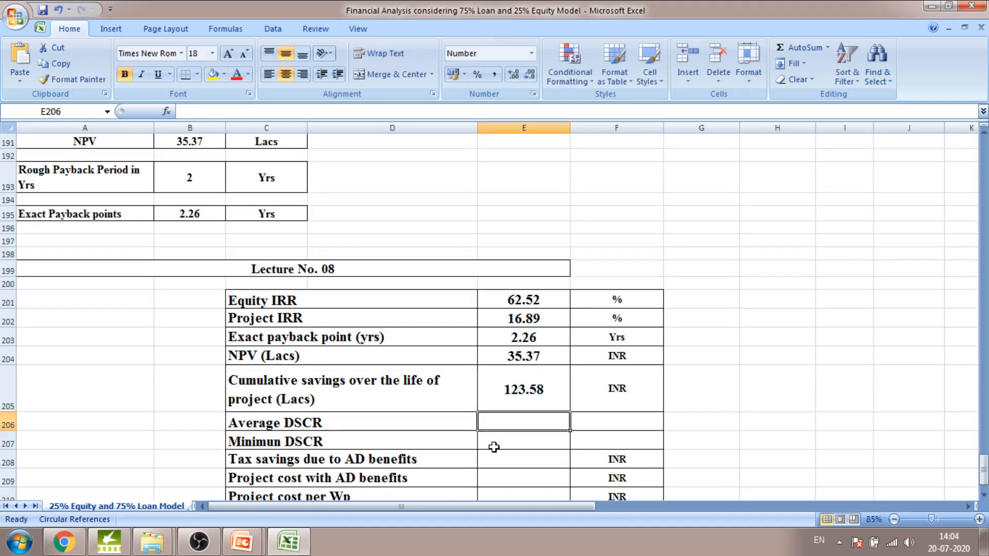
Link the Average DSCR value in E206 to the average DSCR result in B167
text(=)
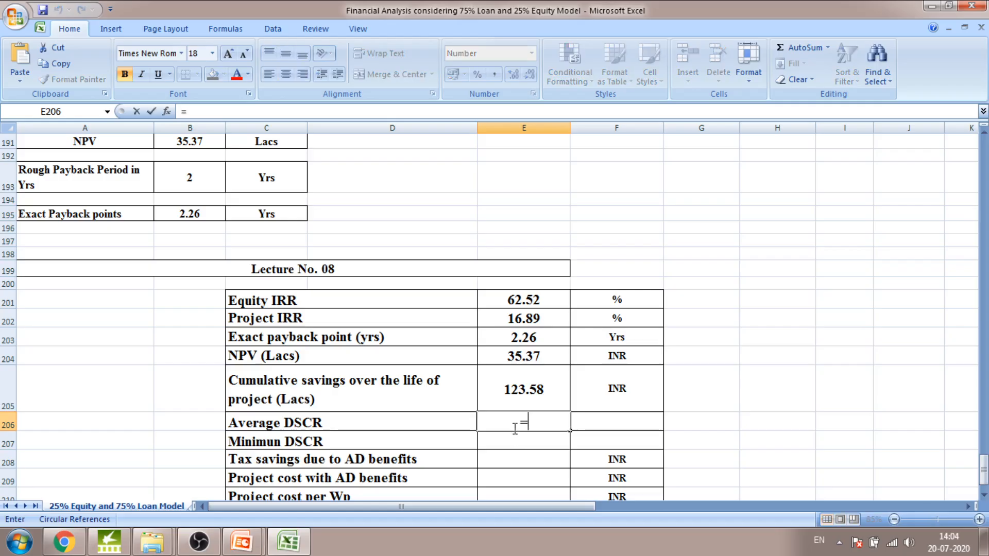
text(=)
key(BackSpace)
scroll(509, 437, up, 10)
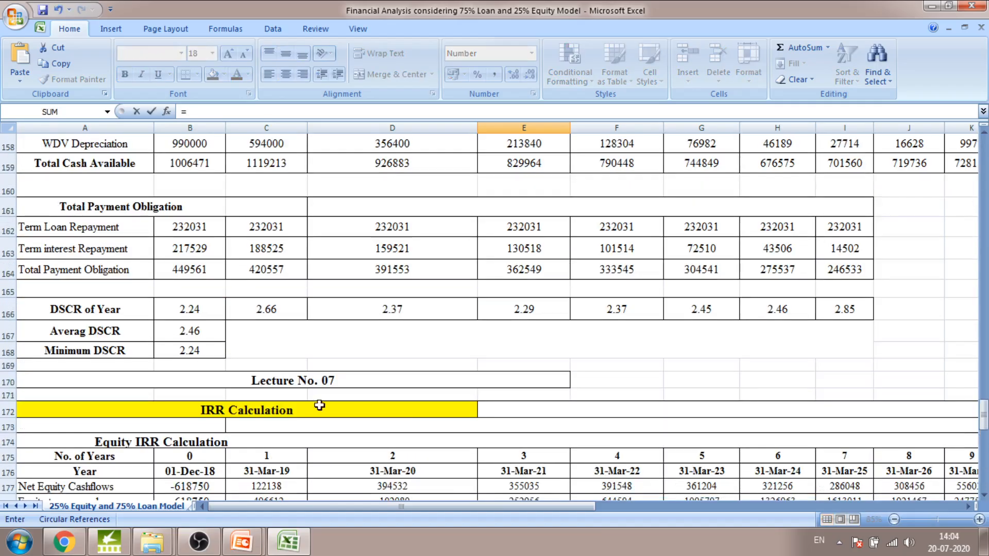
click(194, 331)
scroll(360, 458, down, 3)
scroll(387, 470, down, 7)
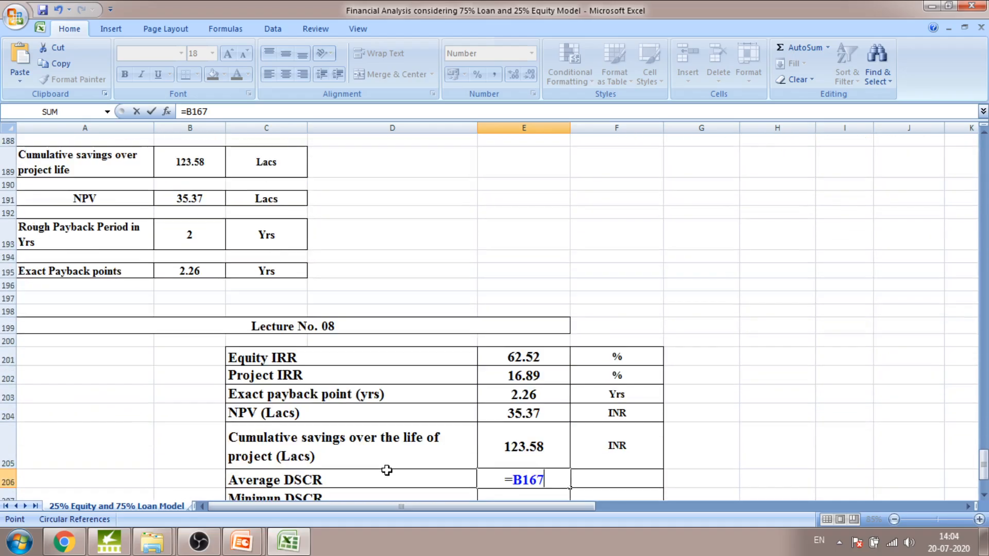
key(Return)
Link the minimum DSCR value in E207 to the minimum DSCR result in B168
scroll(399, 467, down, 1)
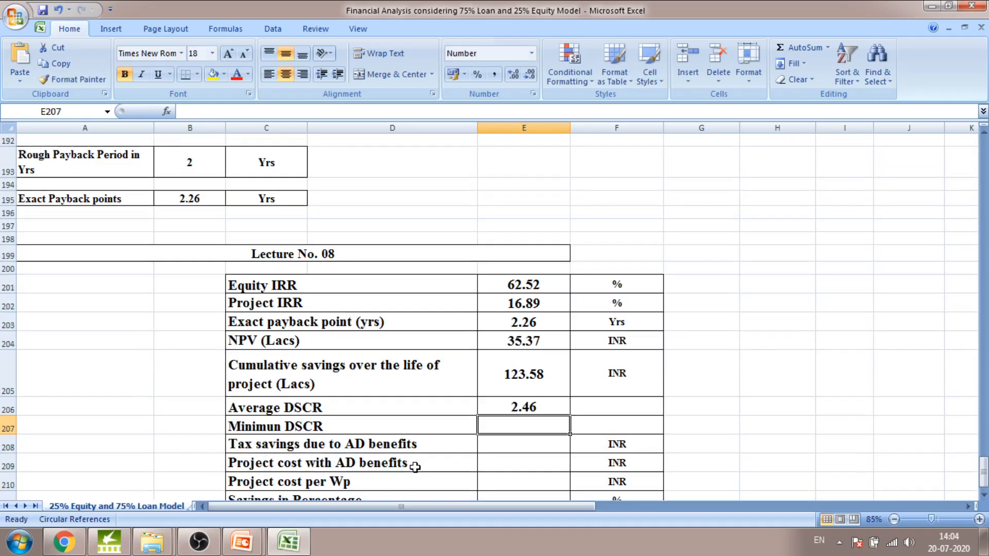
text(=)
scroll(219, 432, up, 7)
scroll(219, 432, up, 6)
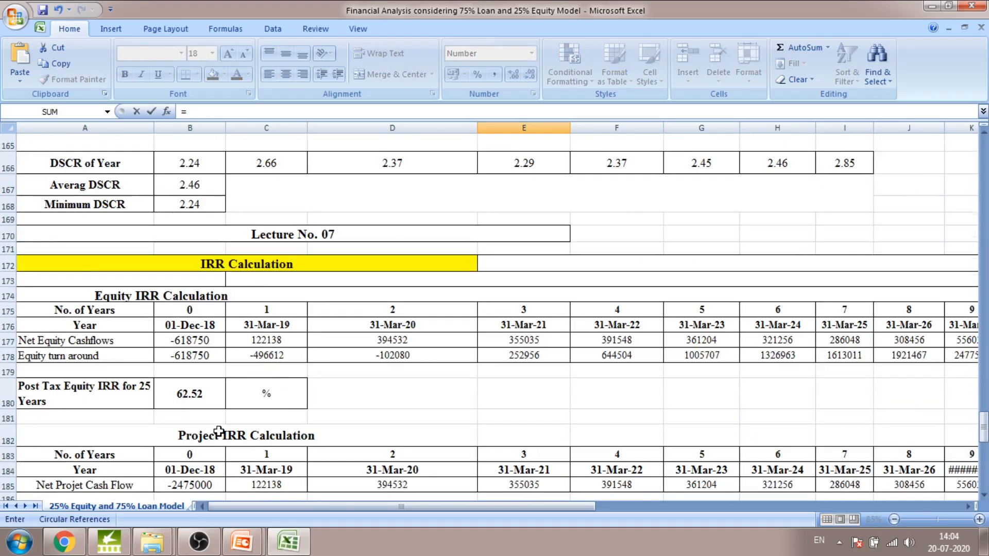
click(209, 332)
scroll(327, 432, down, 5)
scroll(327, 431, down, 7)
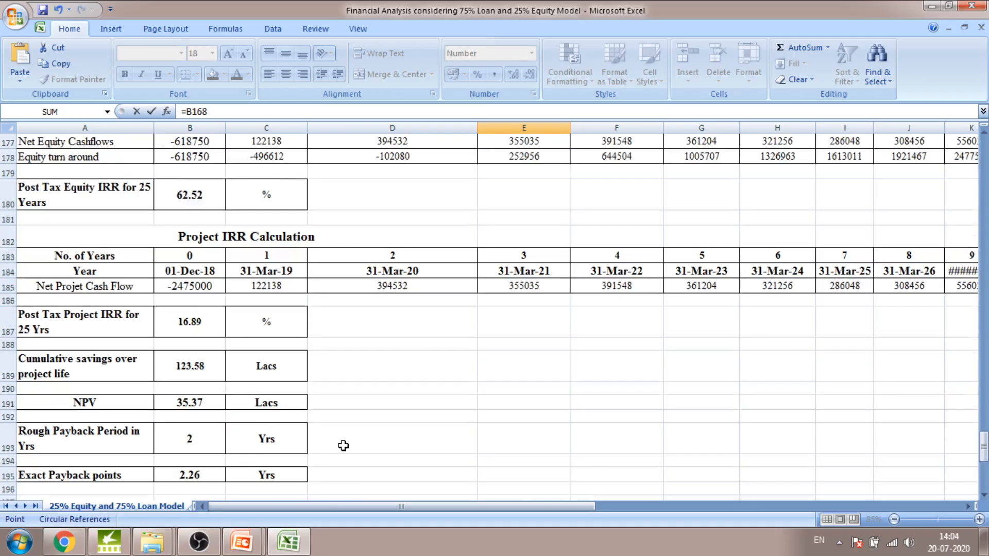
key(Return)
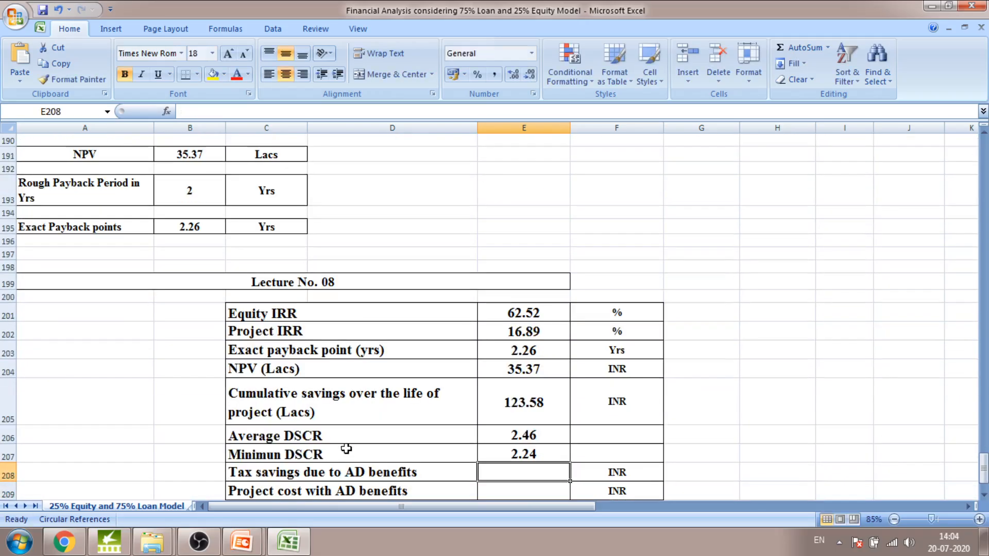
Calculate the tax savings due to AD benefits in E208 by adding the first two years' Tax Saving Due to AD values, =C138+D138
scroll(346, 449, down, 2)
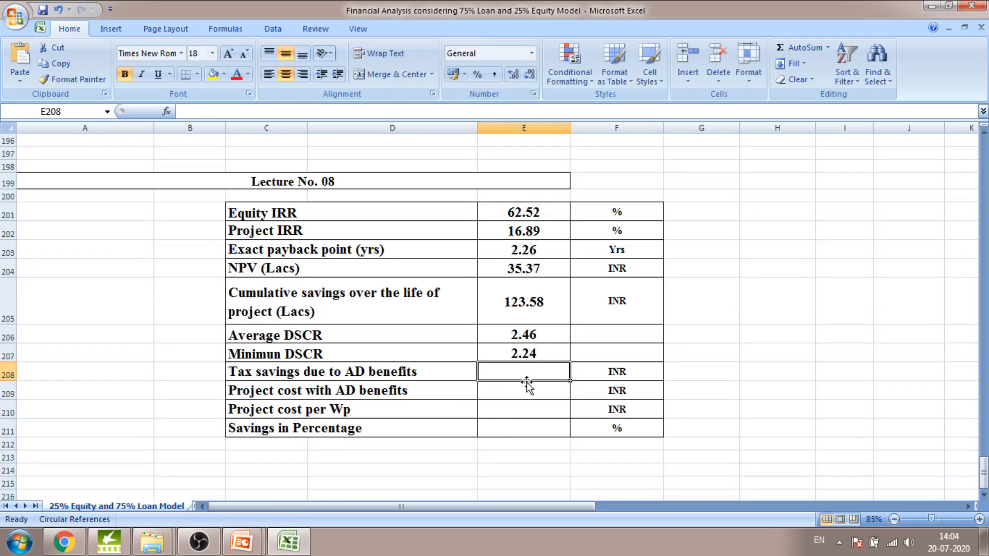
text(=)
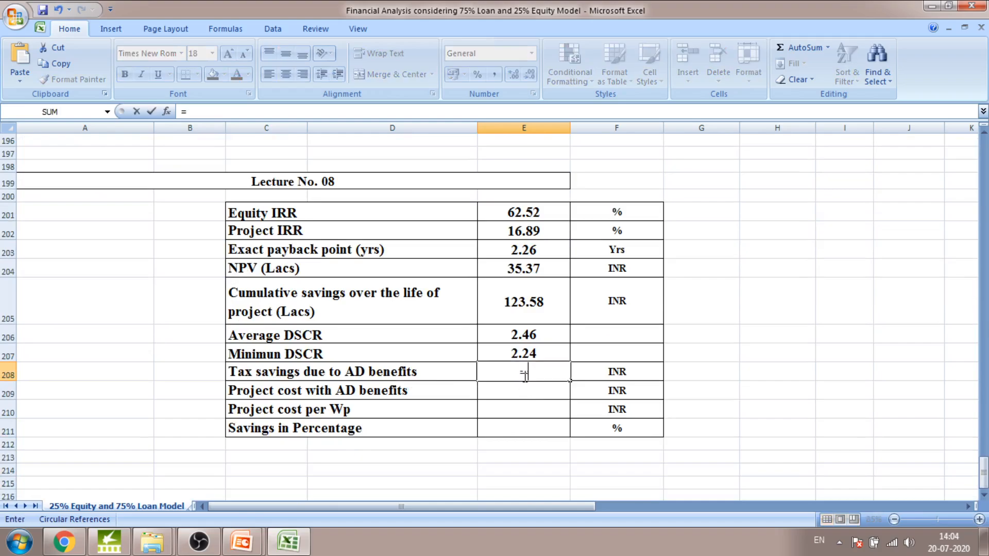
scroll(503, 412, up, 9)
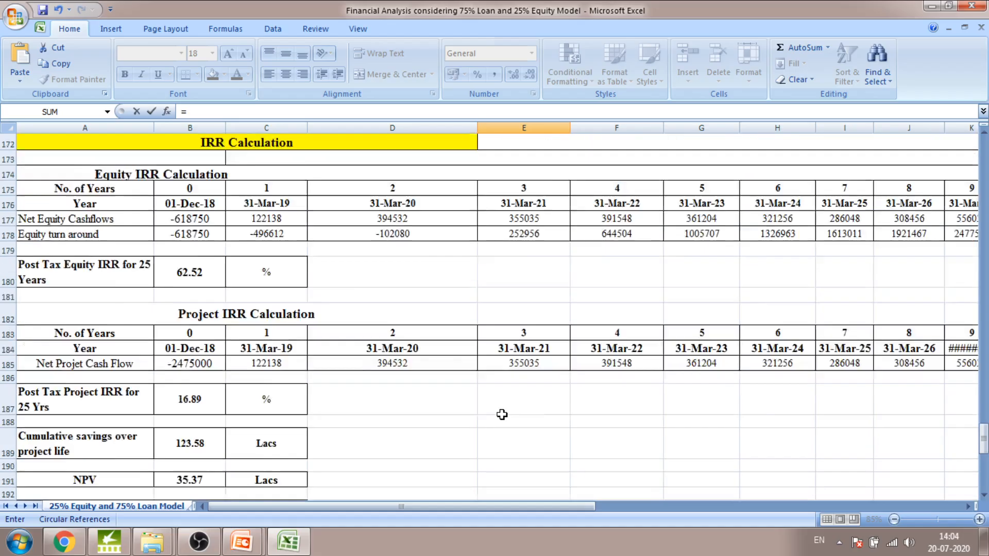
scroll(324, 414, up, 20)
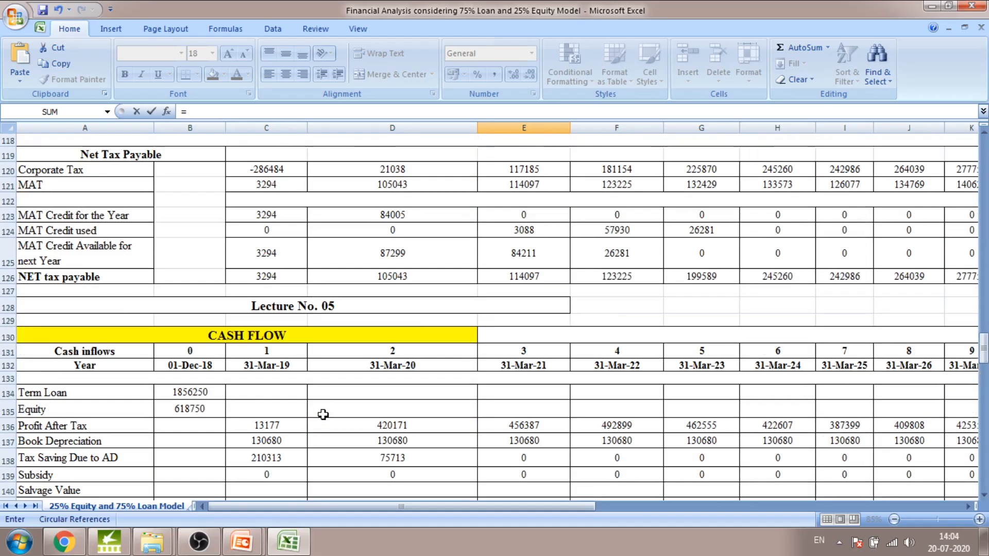
scroll(323, 414, down, 4)
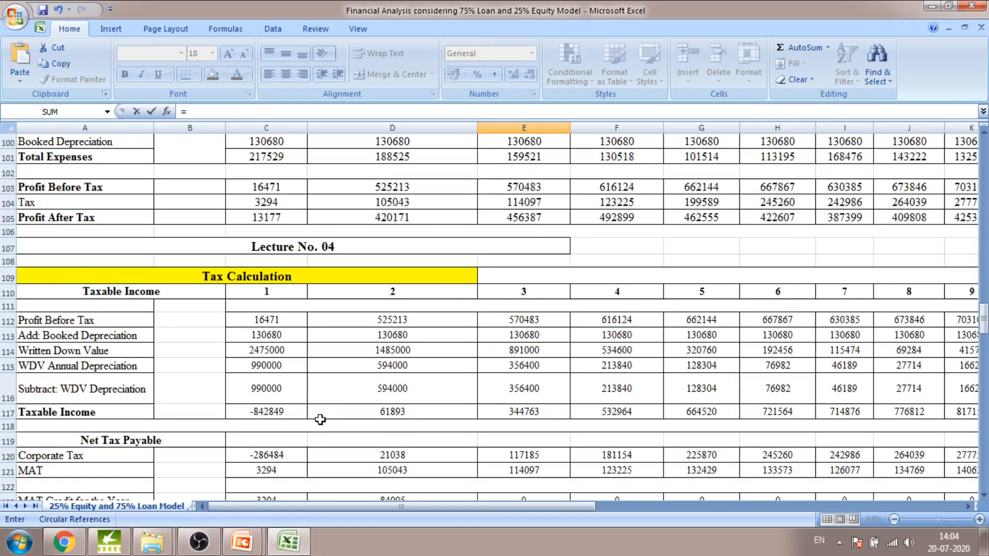
scroll(318, 427, down, 5)
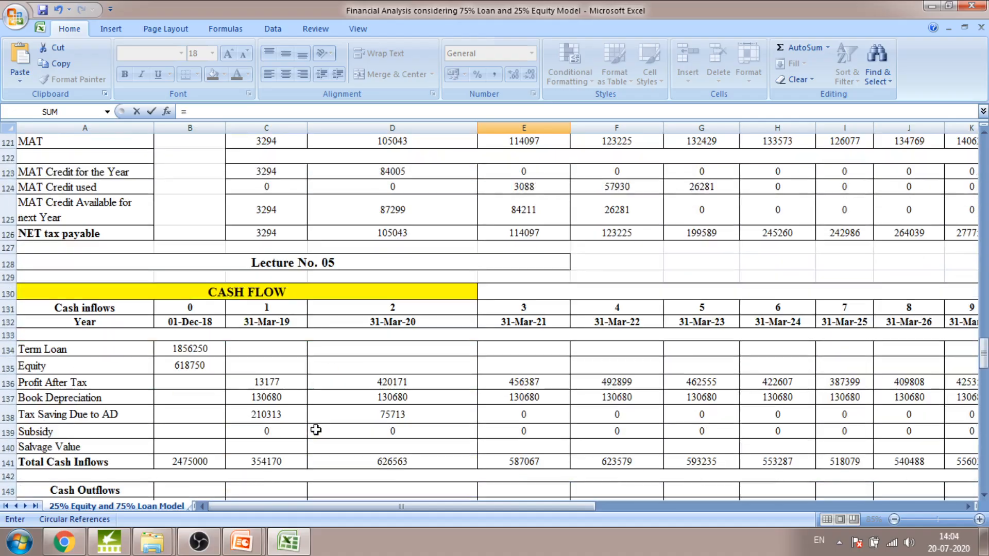
click(290, 417)
text(+)
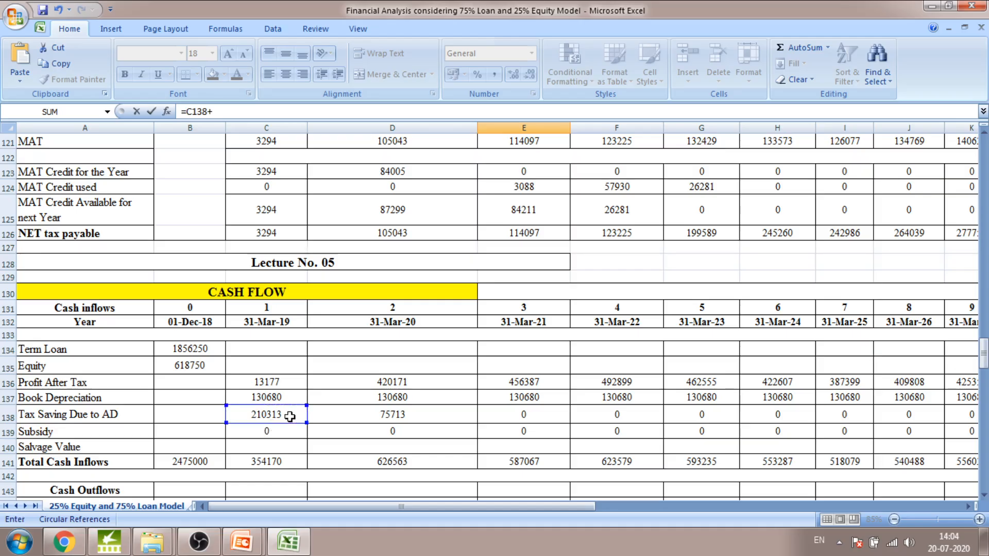
click(392, 419)
scroll(464, 461, down, 13)
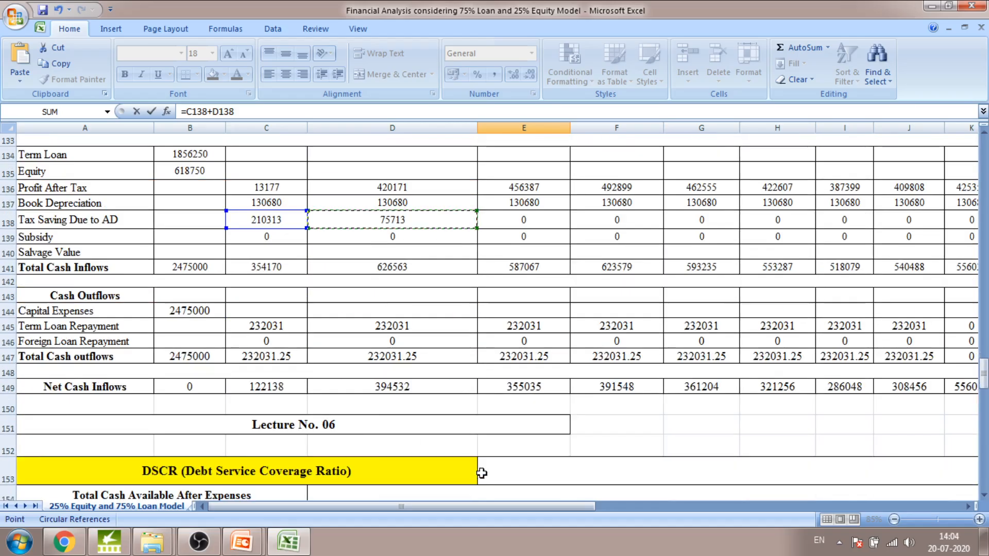
scroll(586, 499, down, 13)
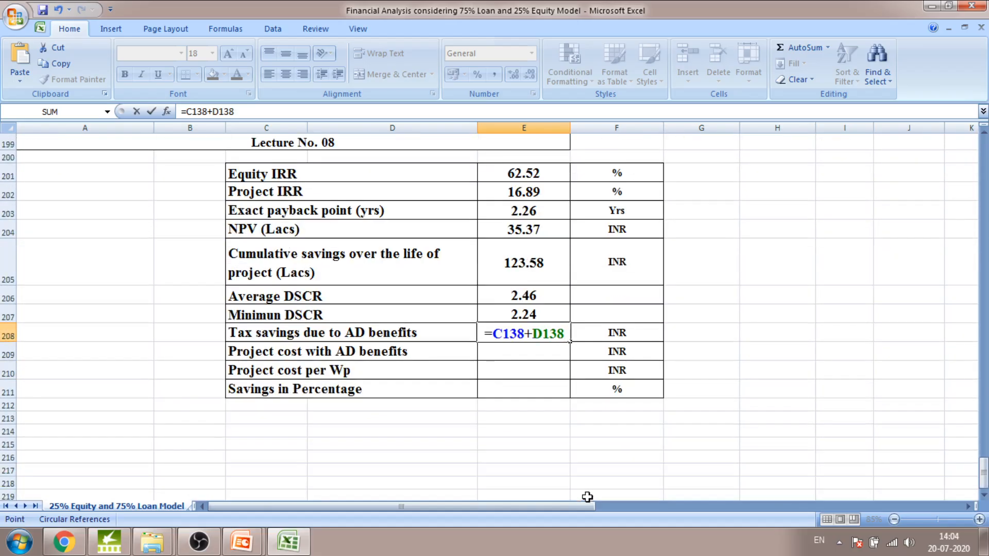
key(Return)
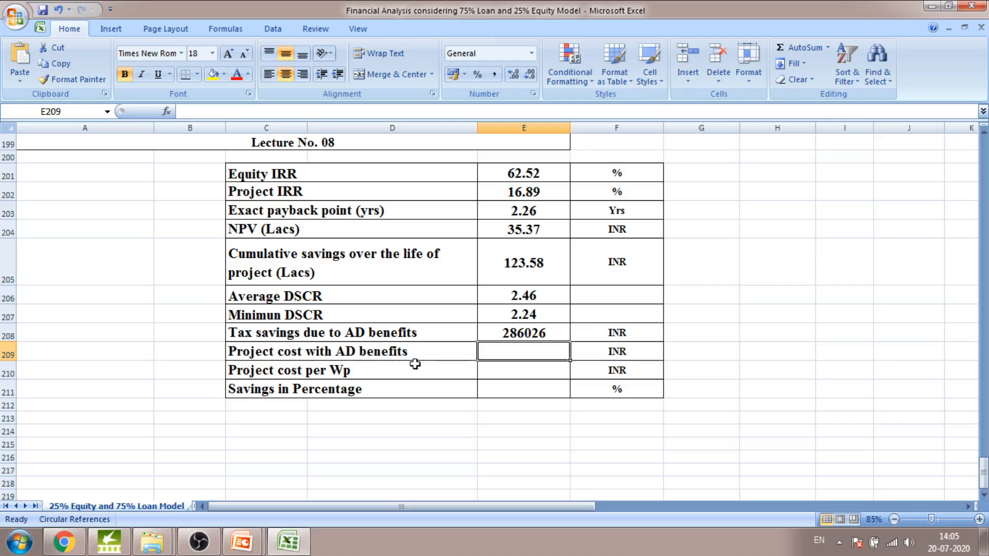
Calculate the project cost with AD benefits in E209 by subtracting the tax savings in E208 from F31
double_click(532, 353)
text(=)
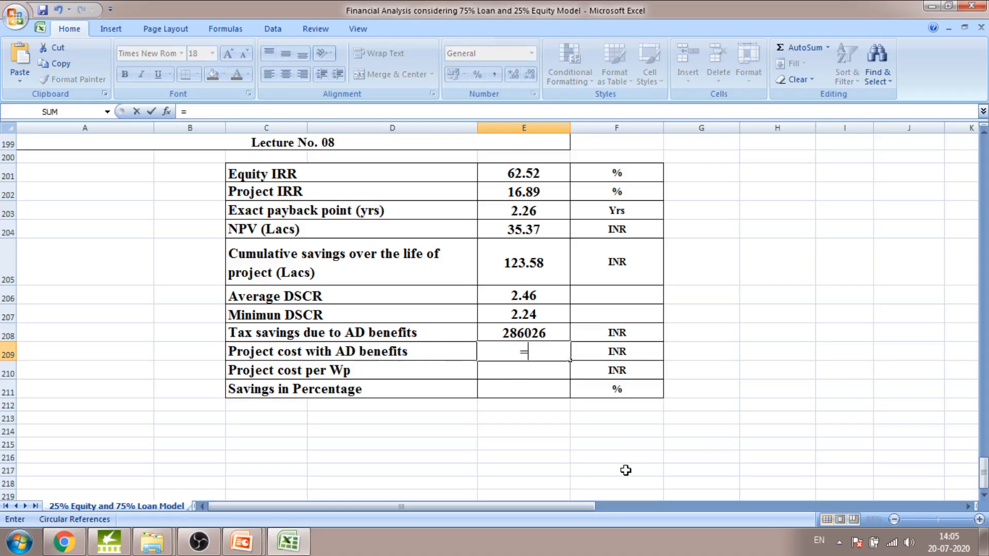
mouse_move(983, 472)
mouse_down()
mouse_move(984, 170)
mouse_move(984, 472)
mouse_up()
click(640, 253)
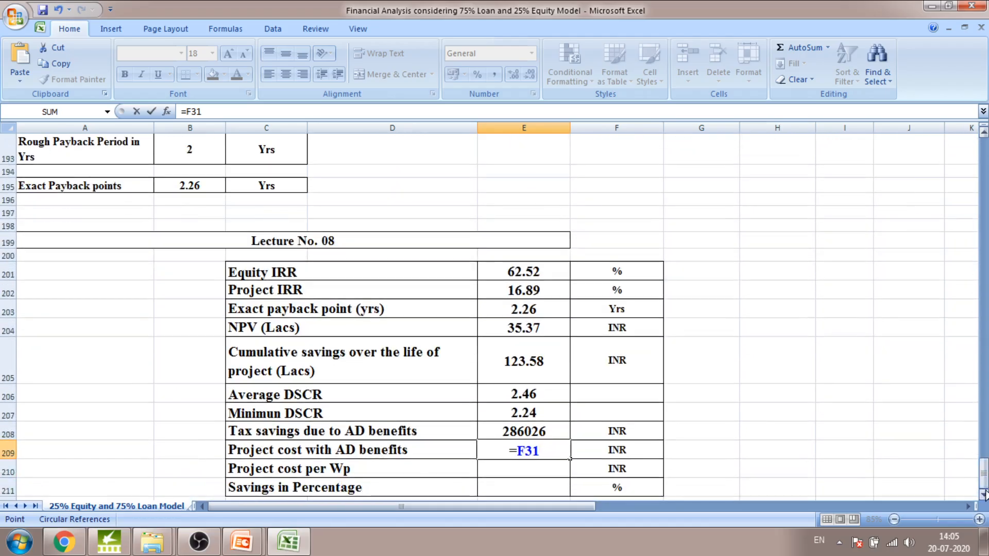
text(-)
click(499, 430)
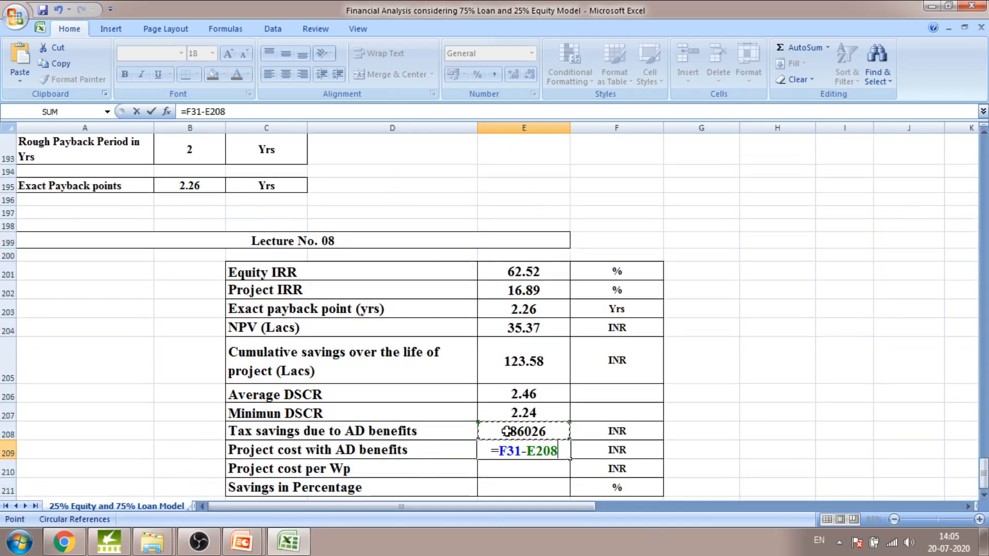
key(Return)
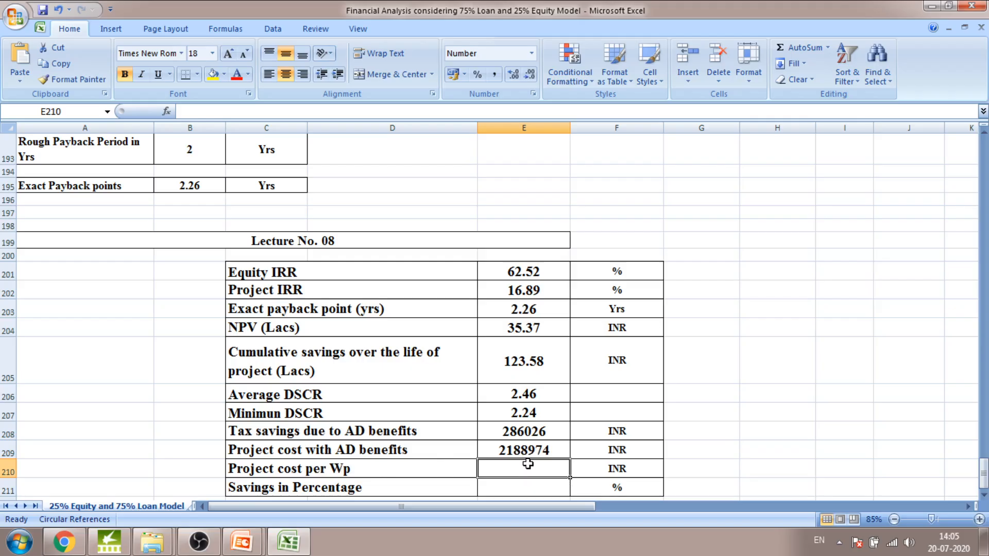
Enter the project cost per Wp formula =(E209/F9*1000) in E210, using the plant capacity in F9
scroll(540, 465, down, 1)
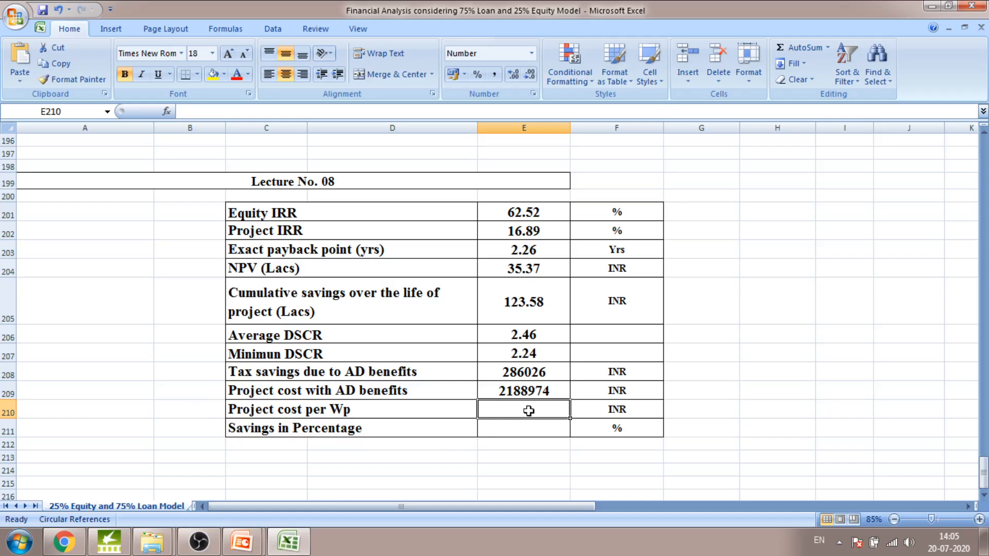
text(=)
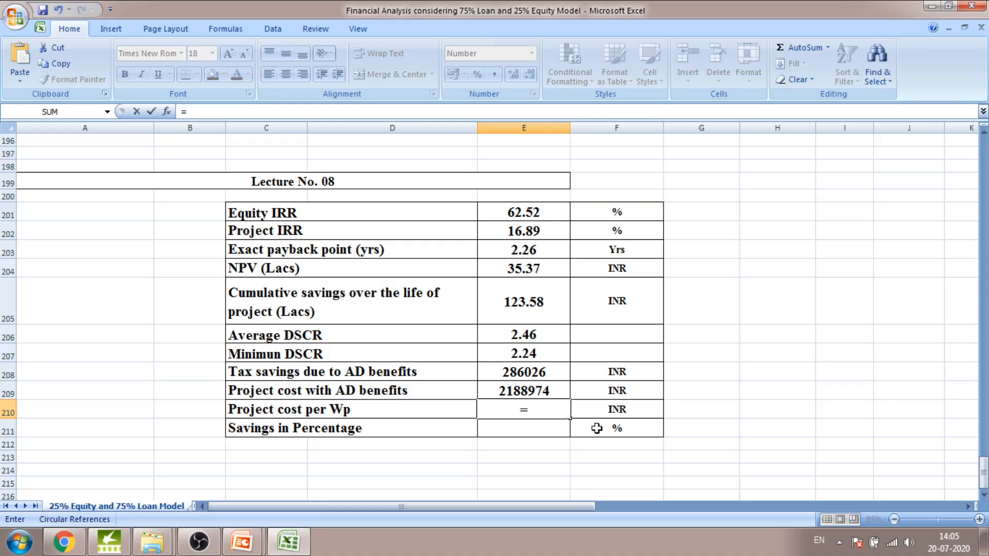
text(()
click(528, 395)
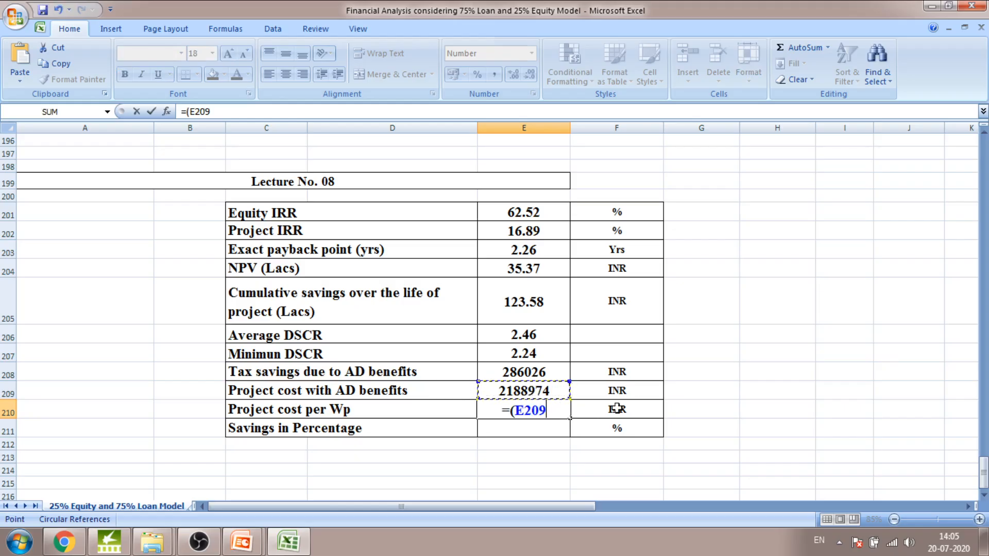
text(/)
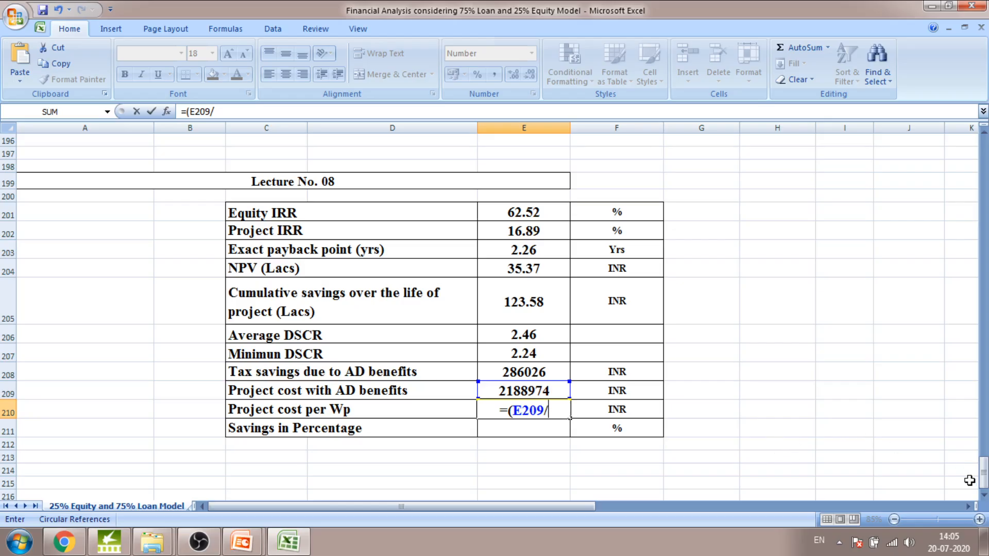
drag(970, 481, 981, 162)
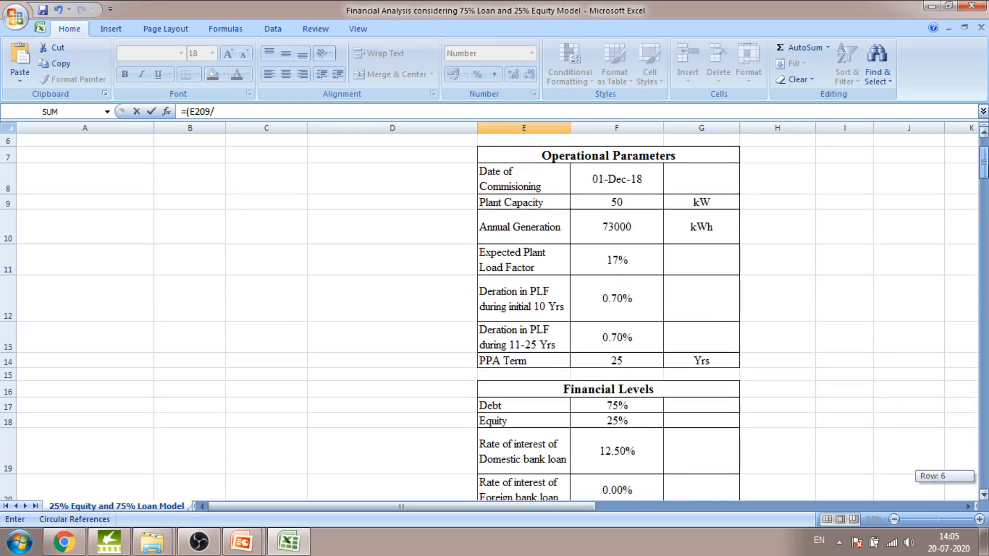
click(637, 205)
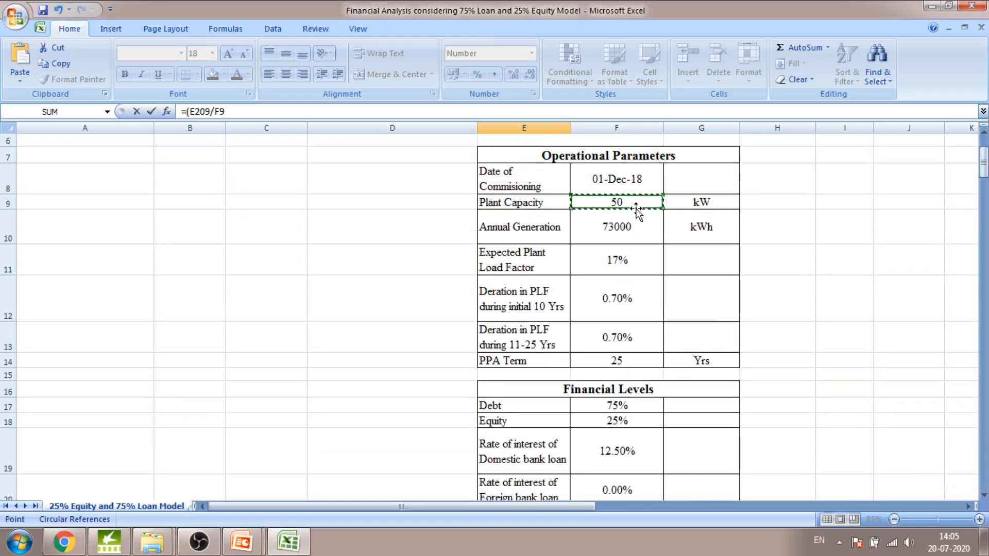
drag(983, 162, 983, 472)
text(*1000)
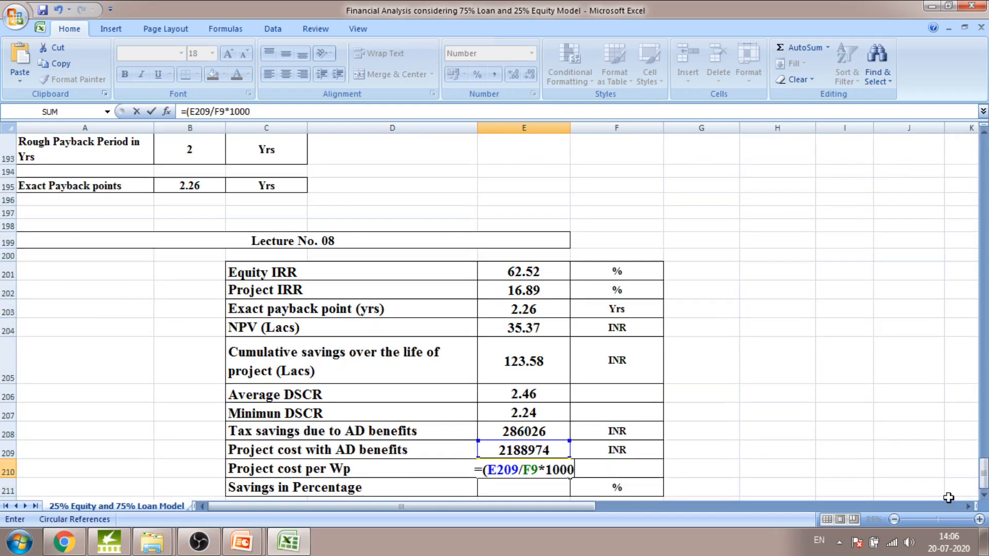
text(_)
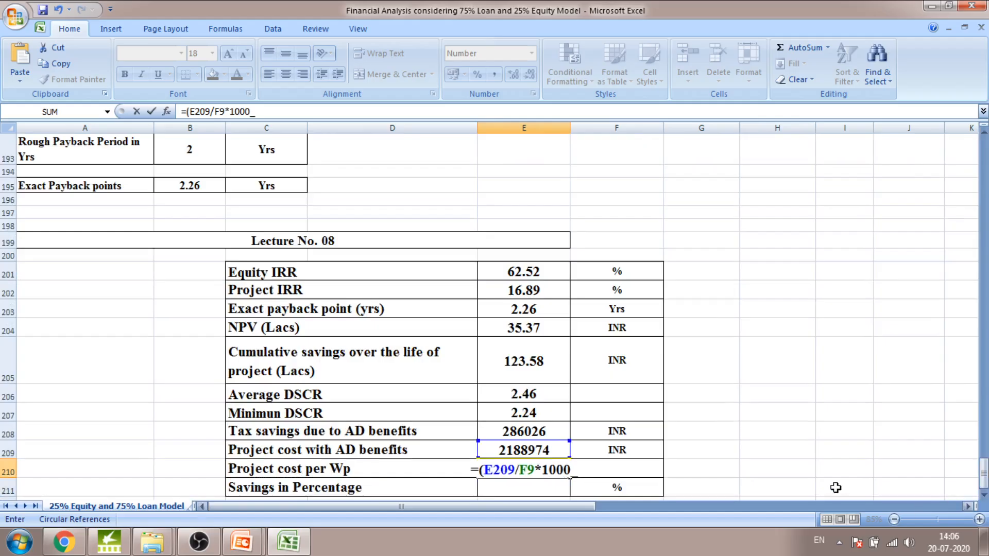
scroll(838, 485, down, 1)
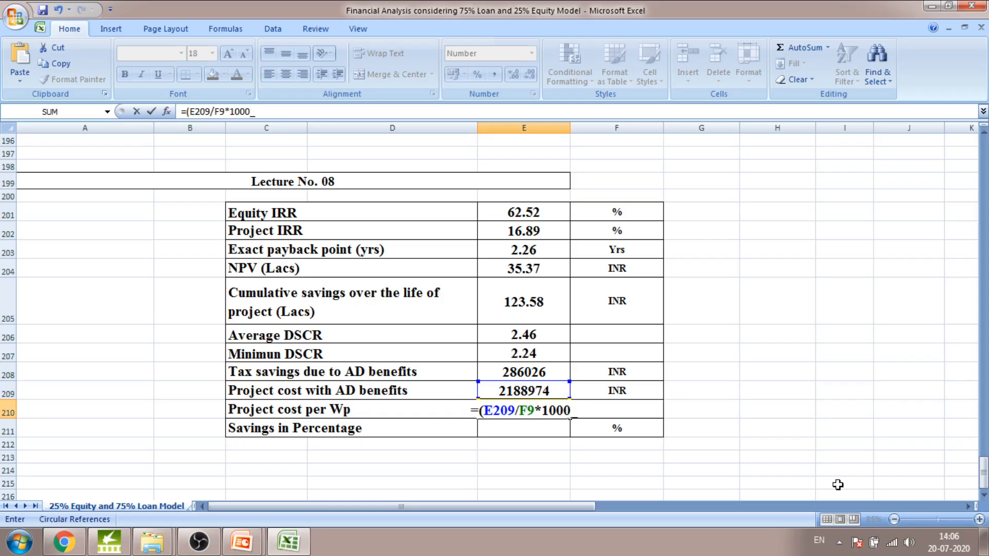
key(BackSpace)
text())
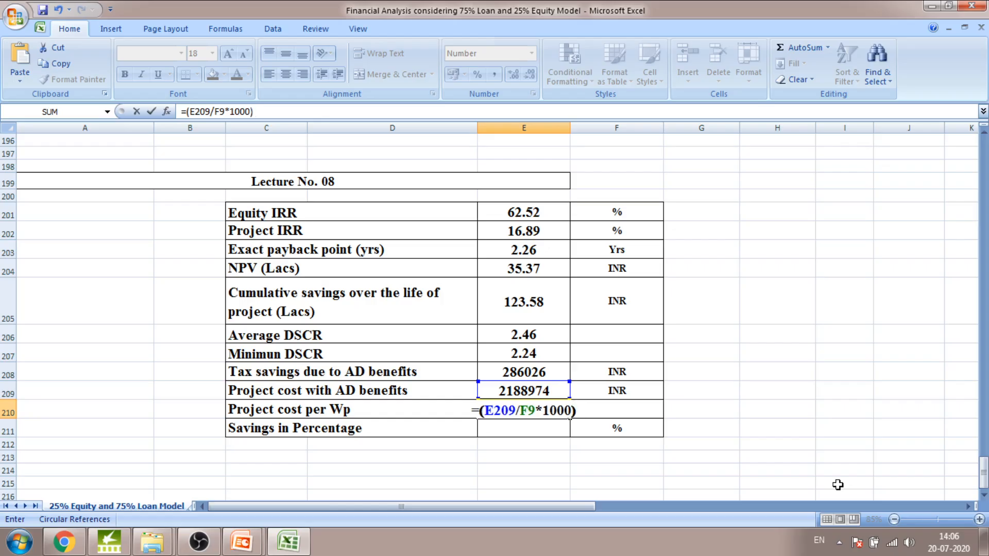
key(Return)
Correct the project cost per Wp formula in E210 by enclosing the divisor F9*1000 in its own parentheses
double_click(510, 412)
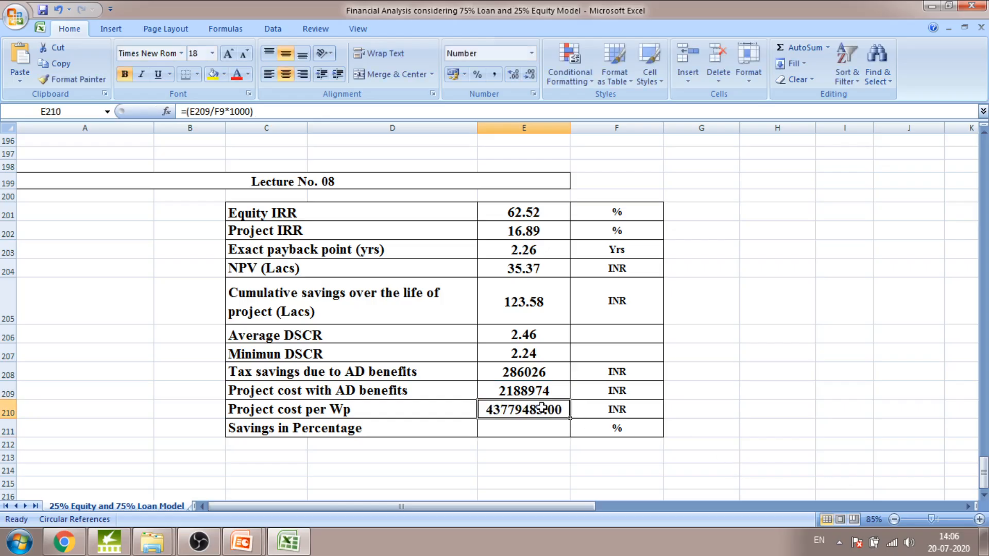
click(521, 412)
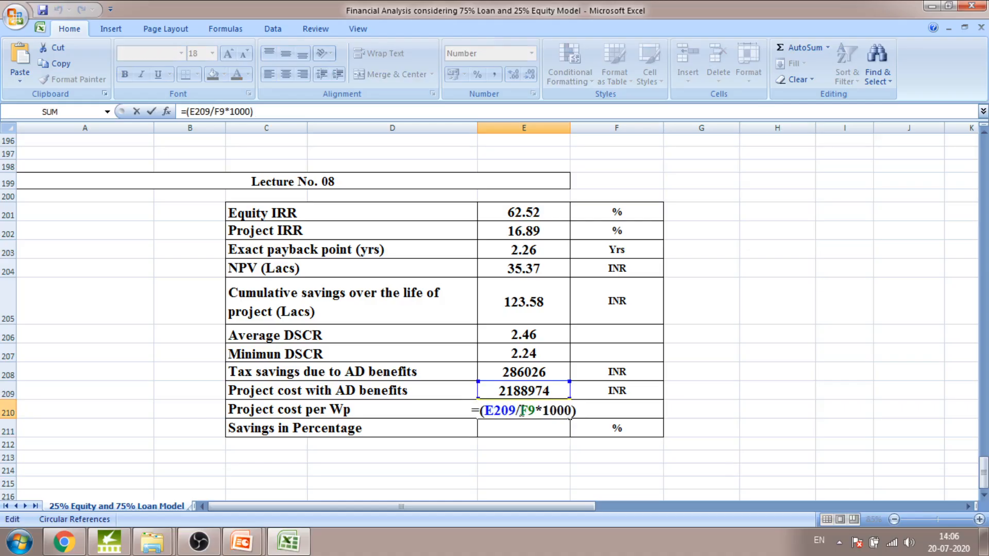
text(()
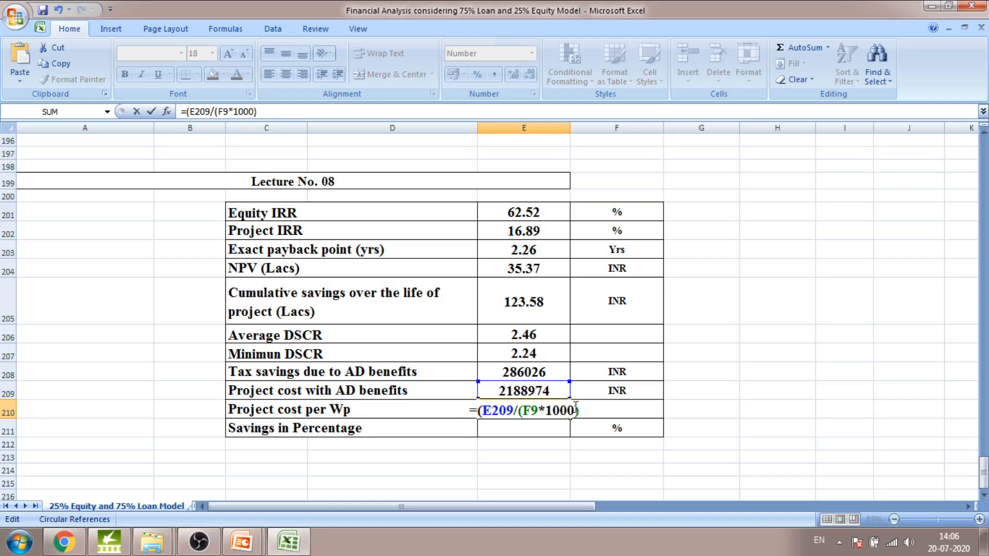
text())
key(Return)
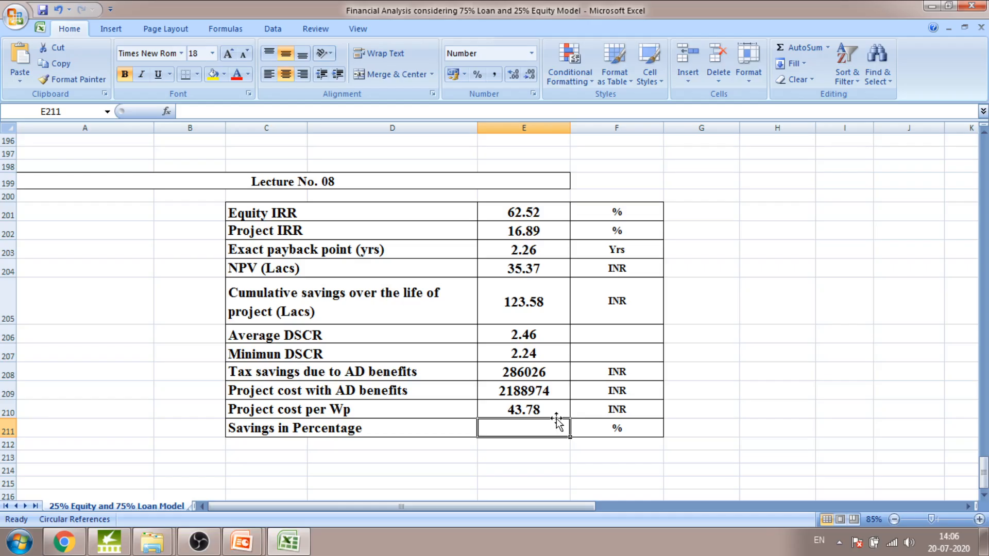
Calculate the savings in percentage in E211 with the formula =(F28-E210)/F28*100
double_click(530, 426)
text(=)
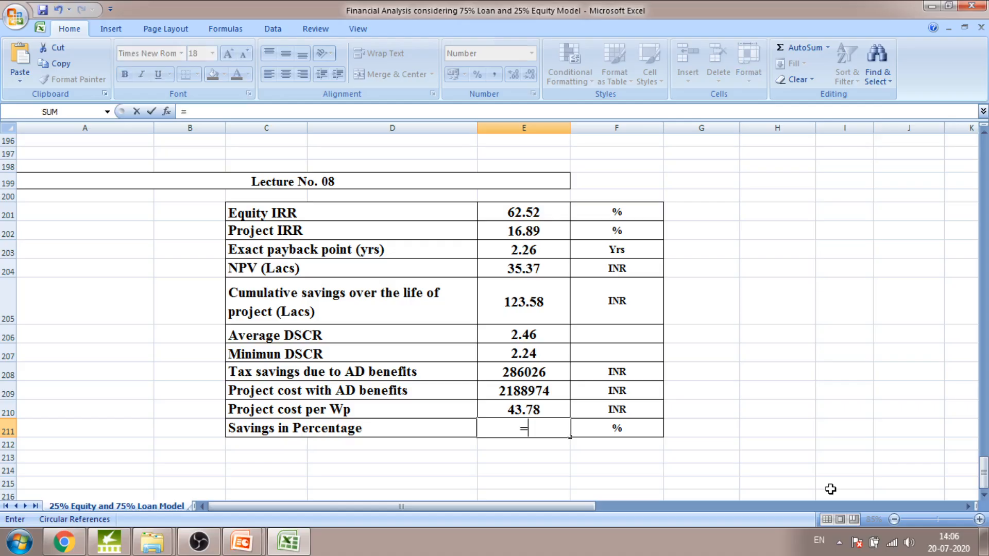
text(()
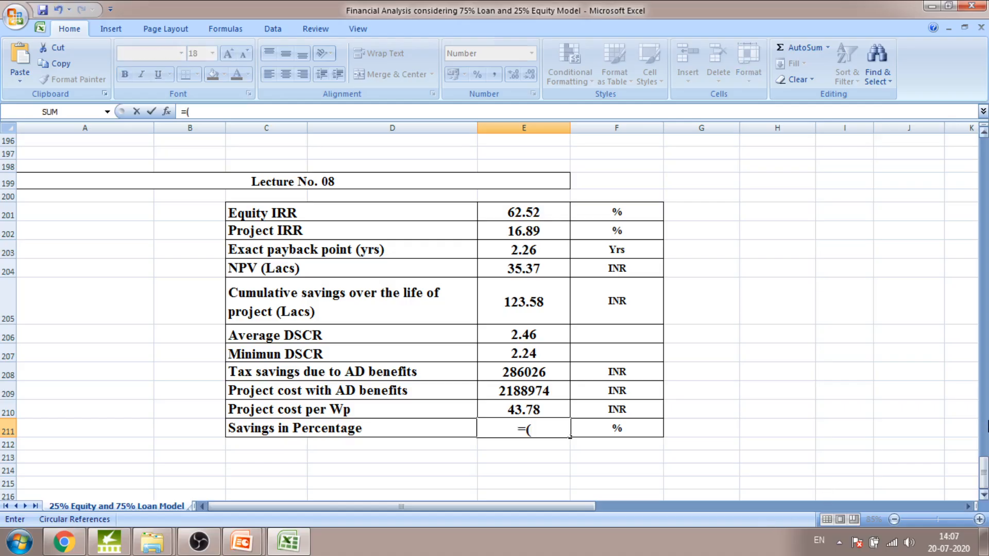
mouse_move(983, 467)
mouse_down()
mouse_move(983, 184)
mouse_move(983, 469)
mouse_up()
click(628, 230)
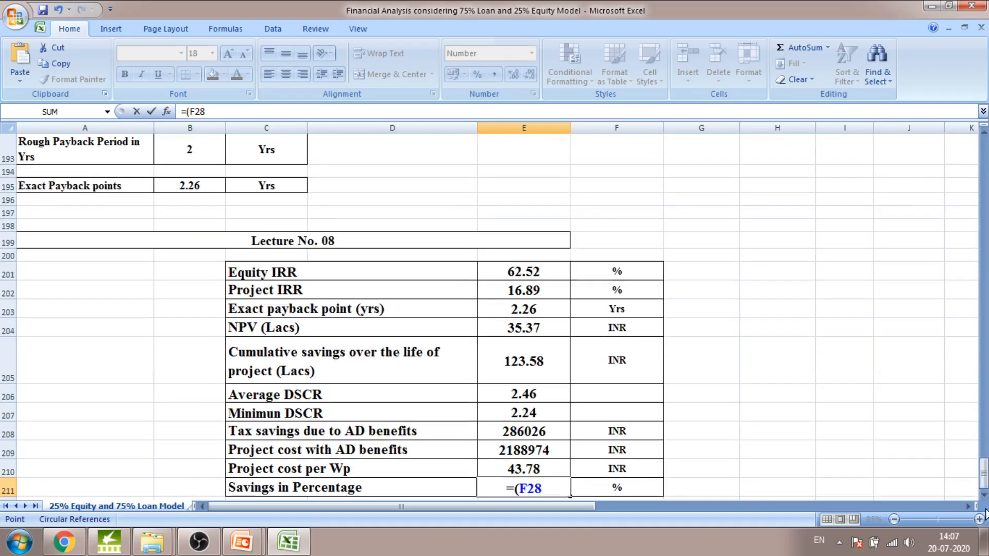
text(-)
click(547, 469)
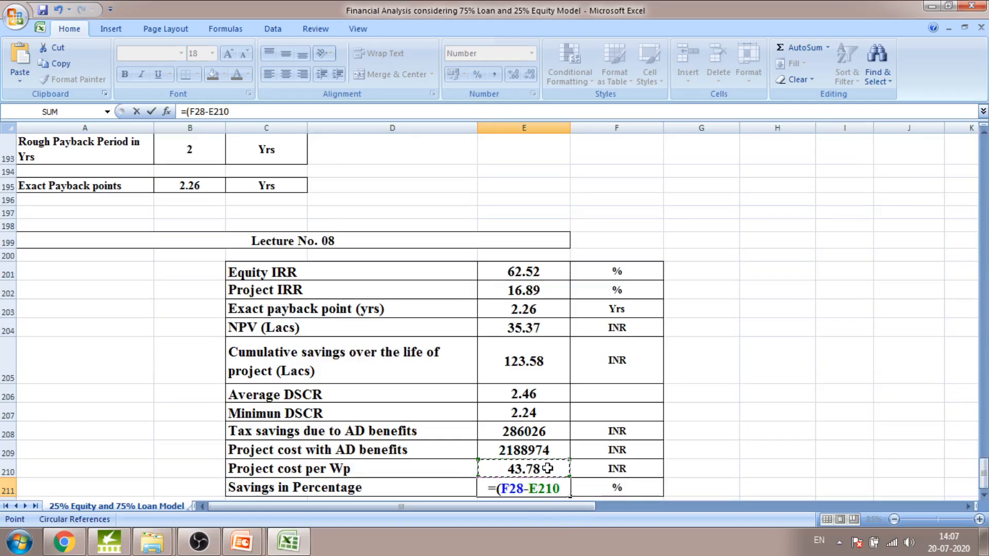
text()/)
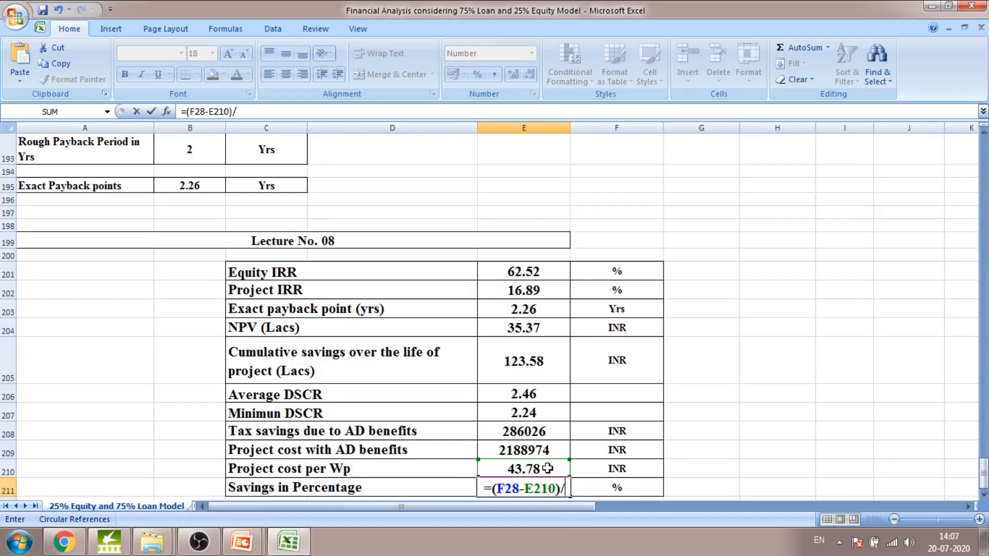
mouse_move(983, 473)
mouse_down()
mouse_move(984, 185)
mouse_move(982, 473)
mouse_up()
click(622, 381)
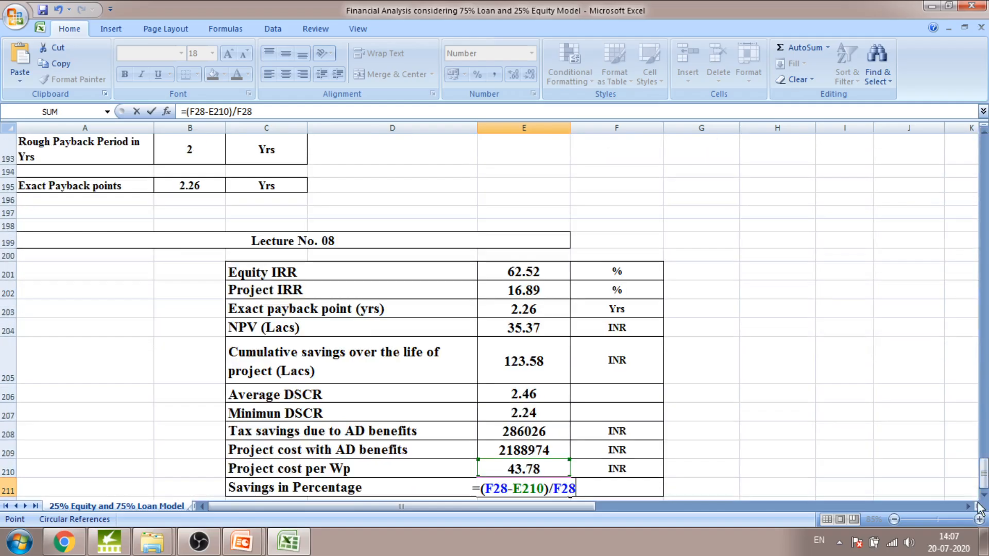
text(*100)
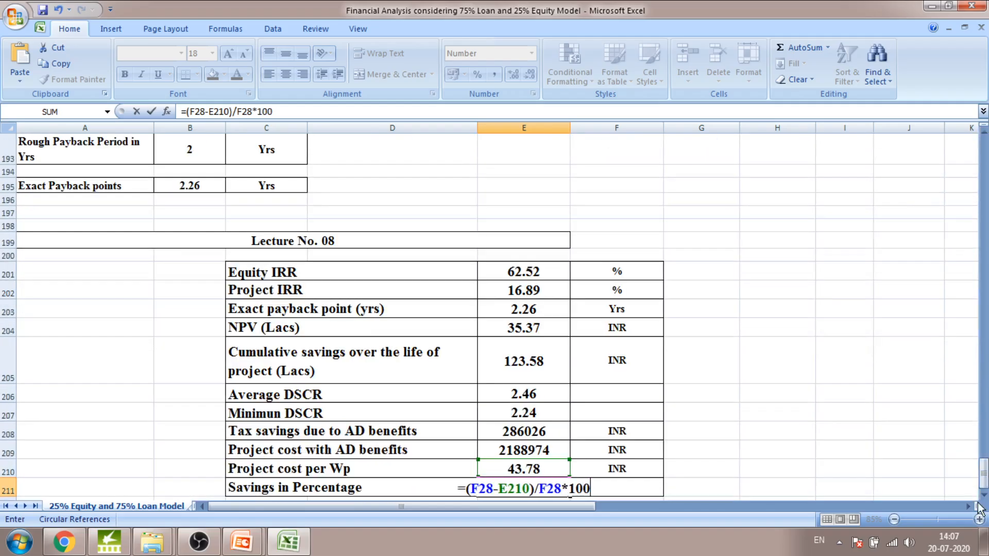
key(Return)
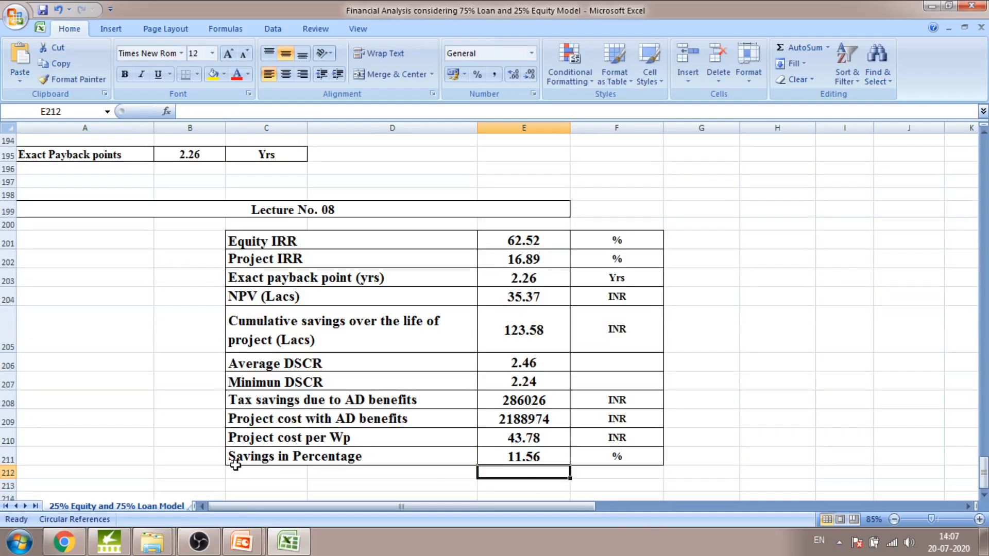
click(553, 459)
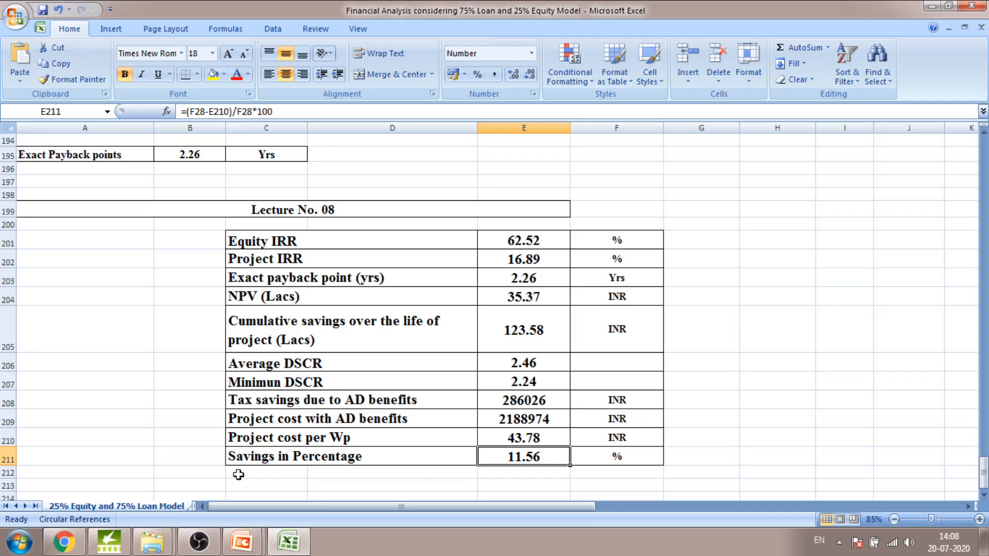
click(755, 468)
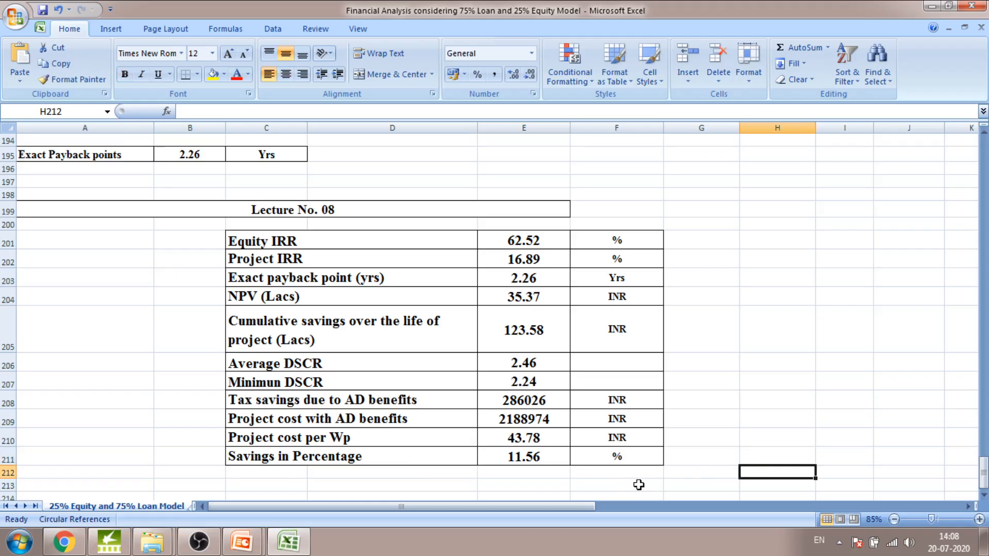